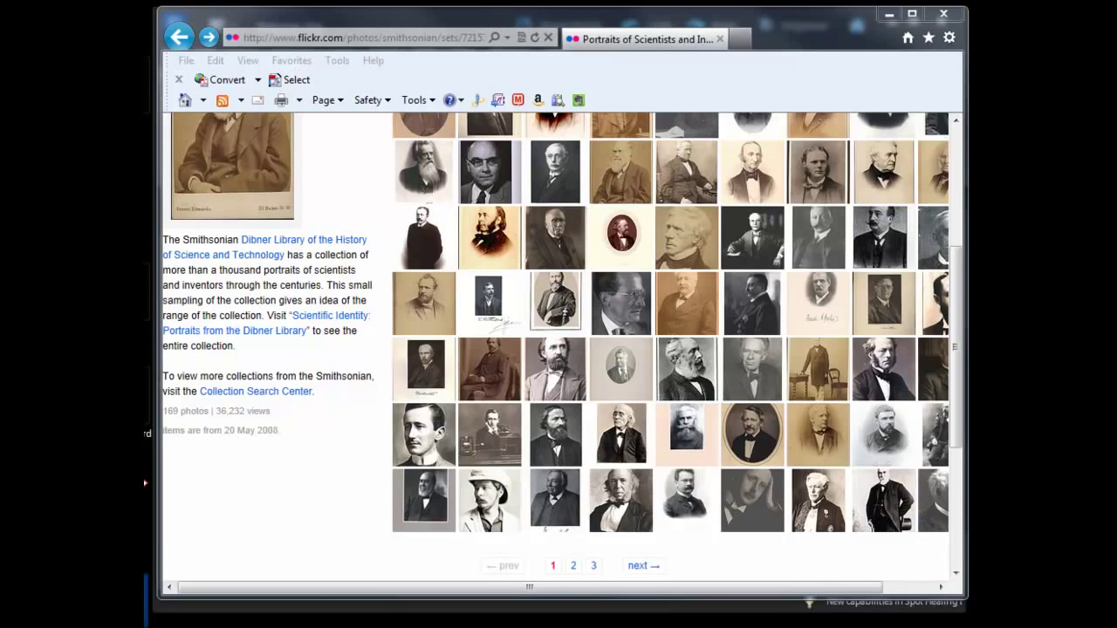
# Find the Hermann Weyl thumbnail in the Smithsonian Flickr set, open its photo page, and scroll to the tags
pyautogui.moveTo(956, 351); pyautogui.dragTo(957, 249)
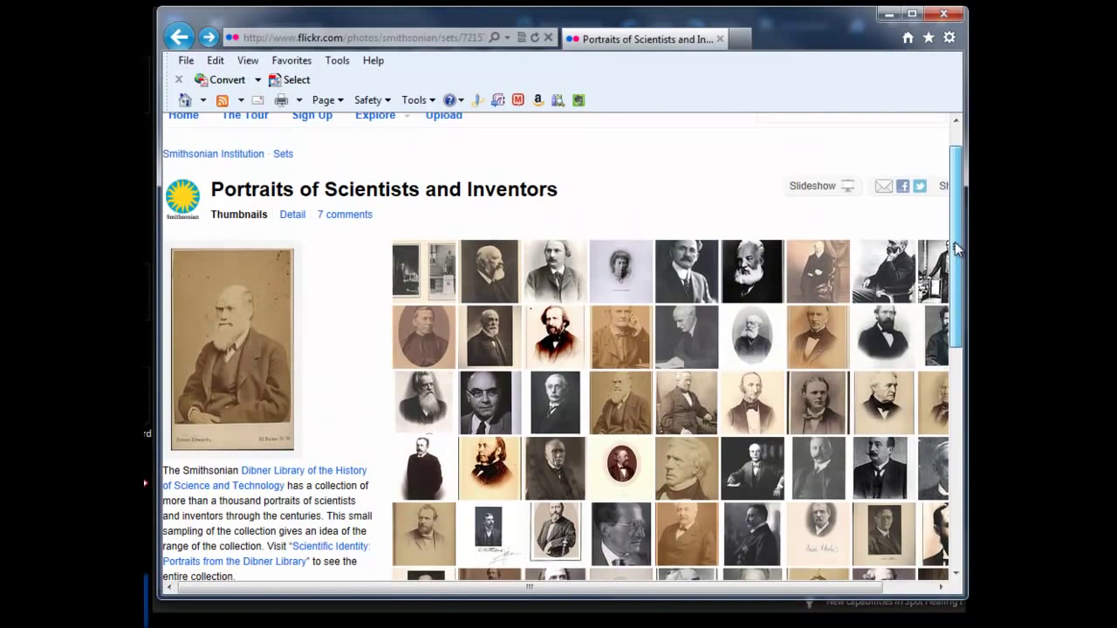
pyautogui.moveTo(956, 249); pyautogui.dragTo(956, 363)
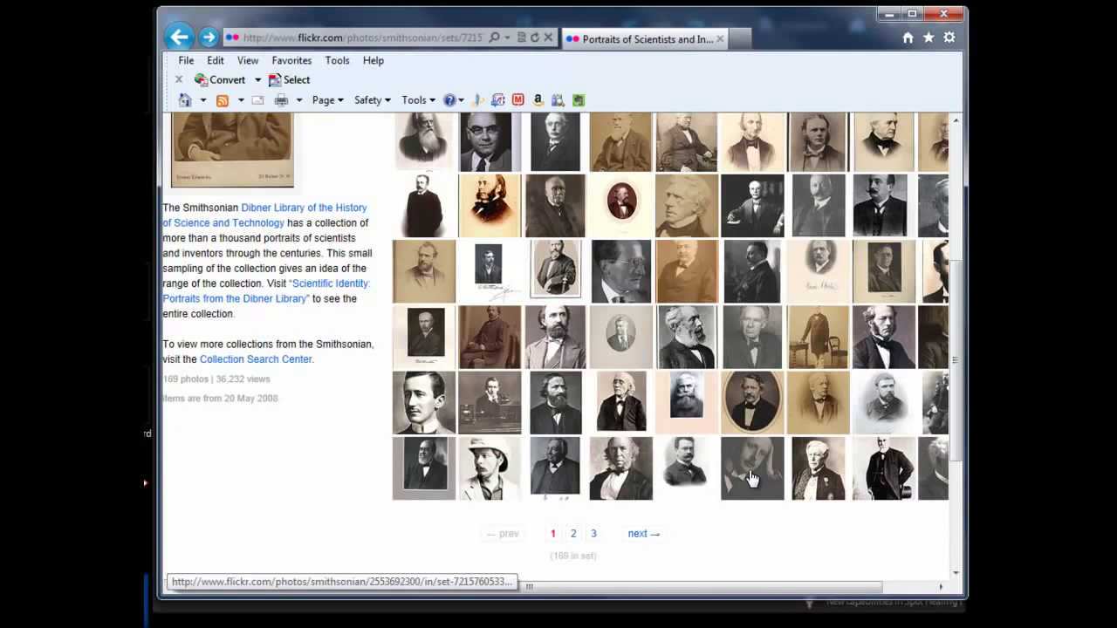
pyautogui.click(751, 477)
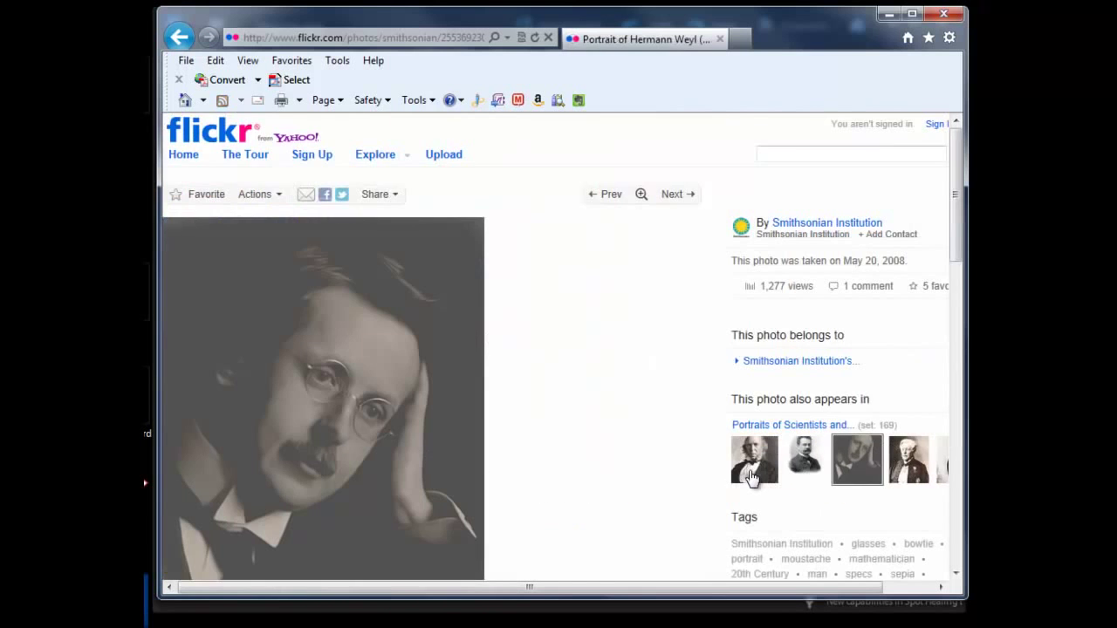
pyautogui.moveTo(952, 169); pyautogui.dragTo(969, 209)
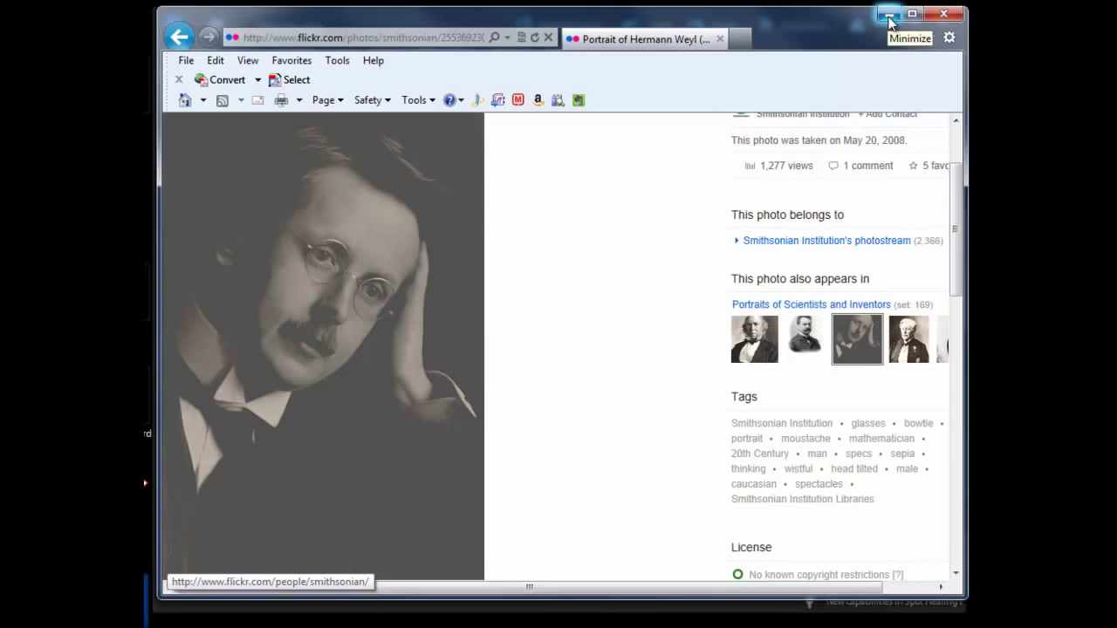
pyautogui.click(888, 15)
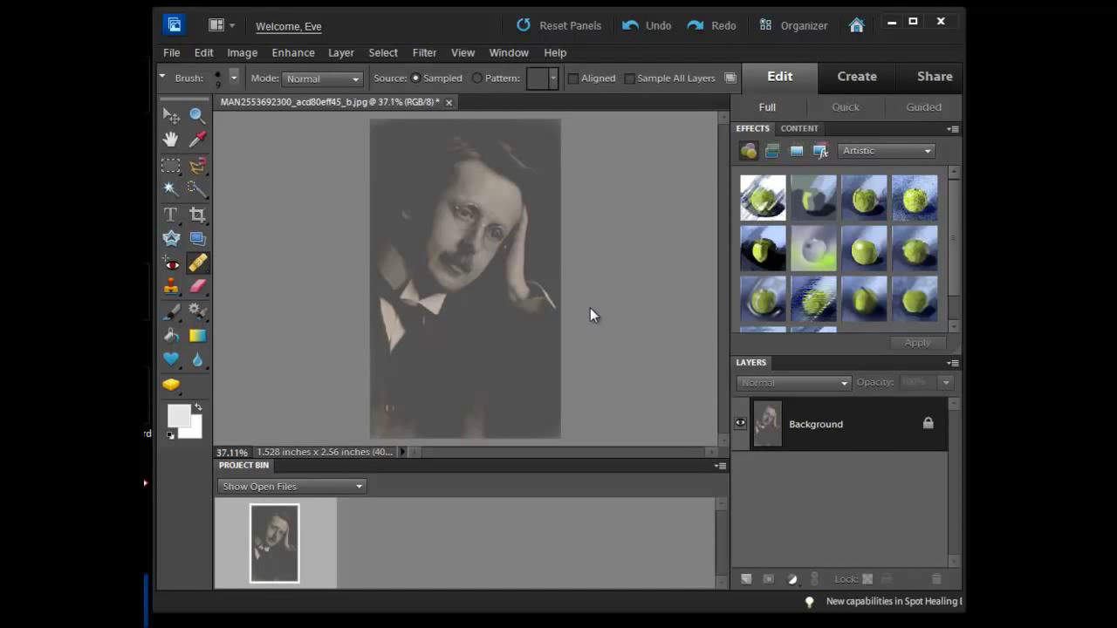
# Start a Levels adjustment layer through Layer > New Adjustment Layer > Levels
pyautogui.click(334, 54)
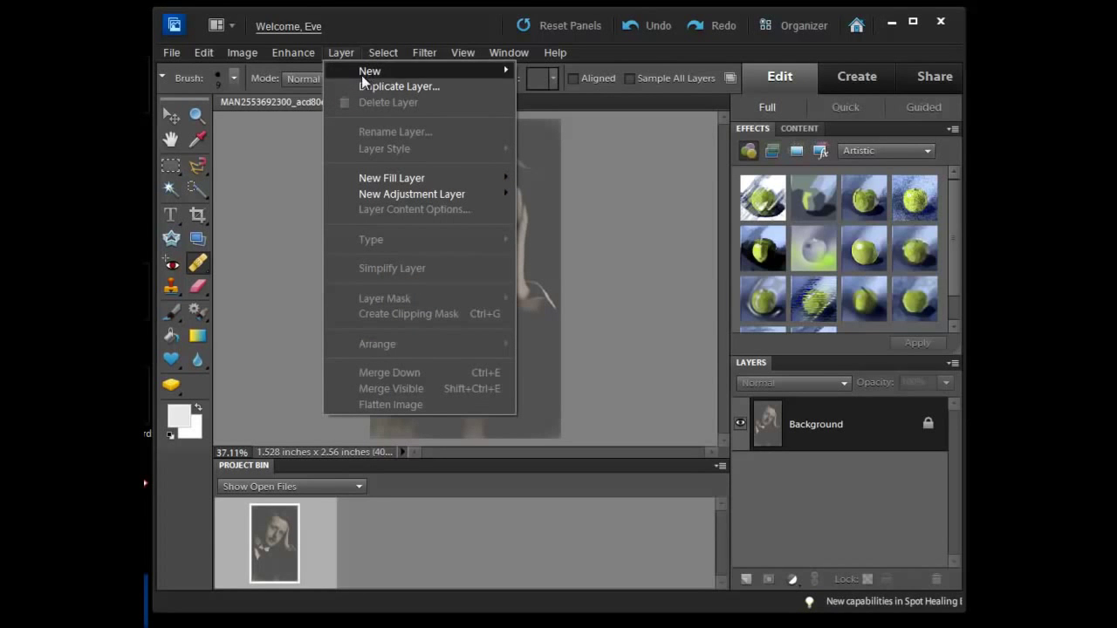
pyautogui.moveTo(364, 71)
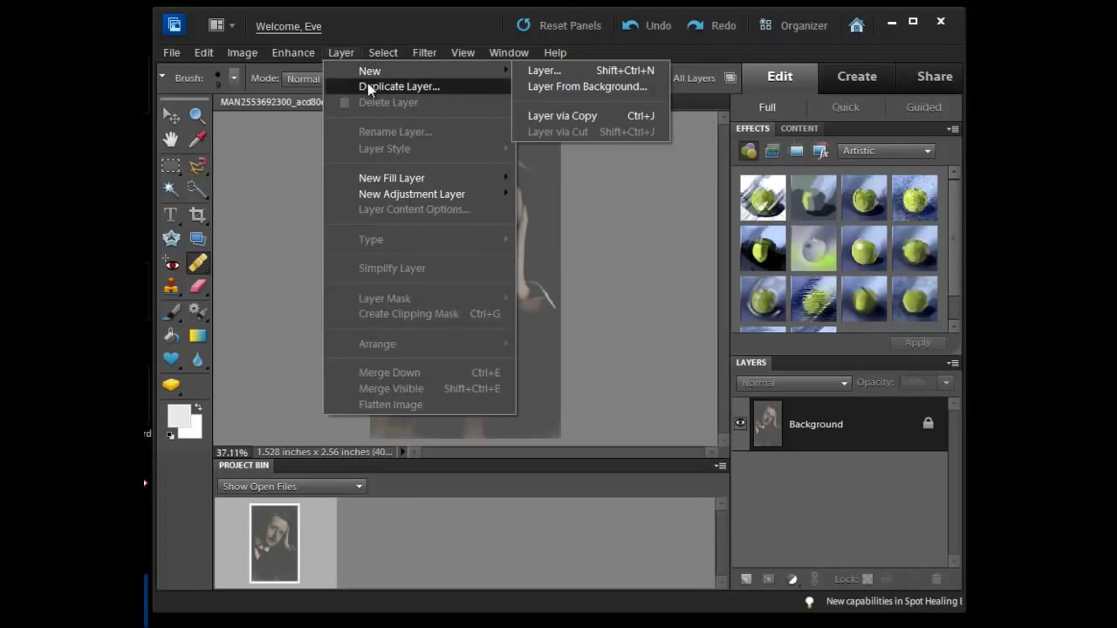
pyautogui.moveTo(451, 202)
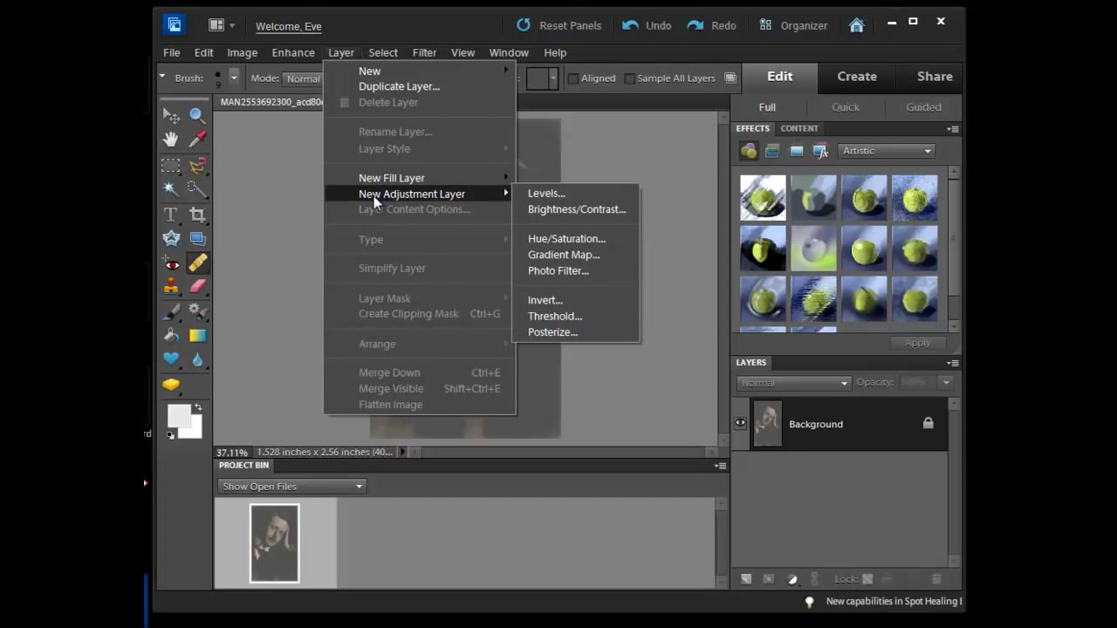
pyautogui.click(546, 193)
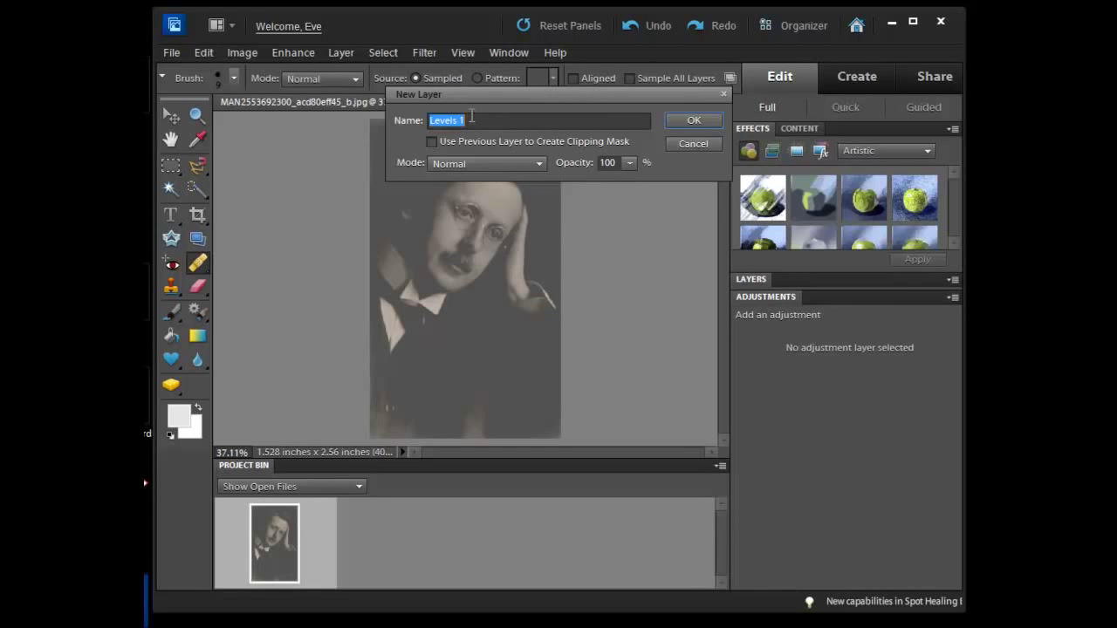
# Create the Levels 1 layer and pick the black-point eyedropper
pyautogui.click(693, 121)
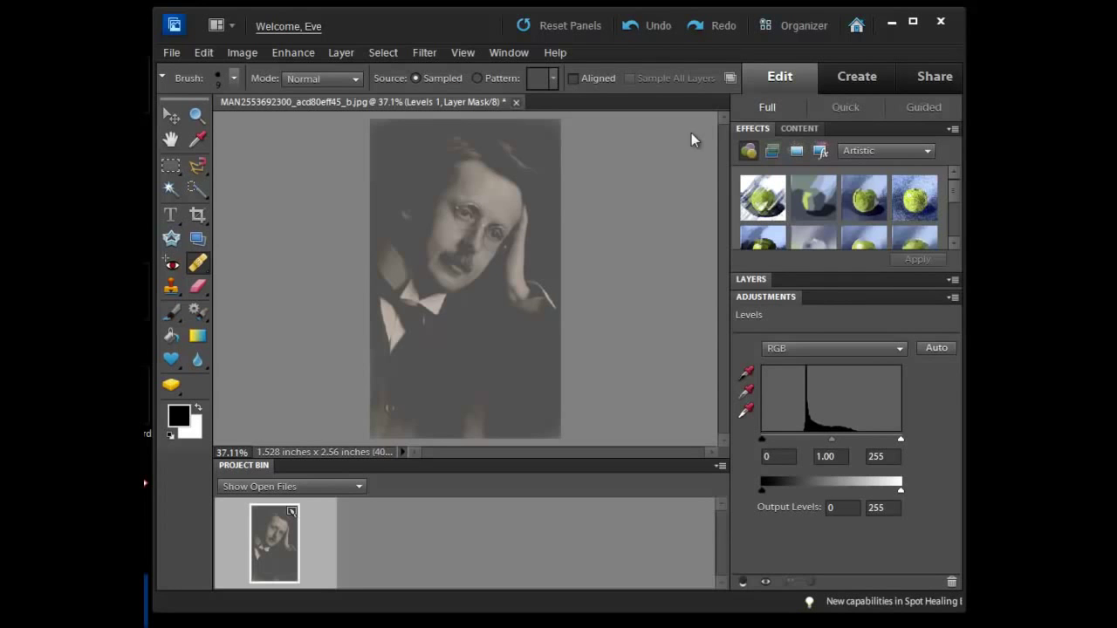
pyautogui.click(748, 375)
# Set the Levels white point from the white collar and black point from the dark jacket
pyautogui.click(745, 411)
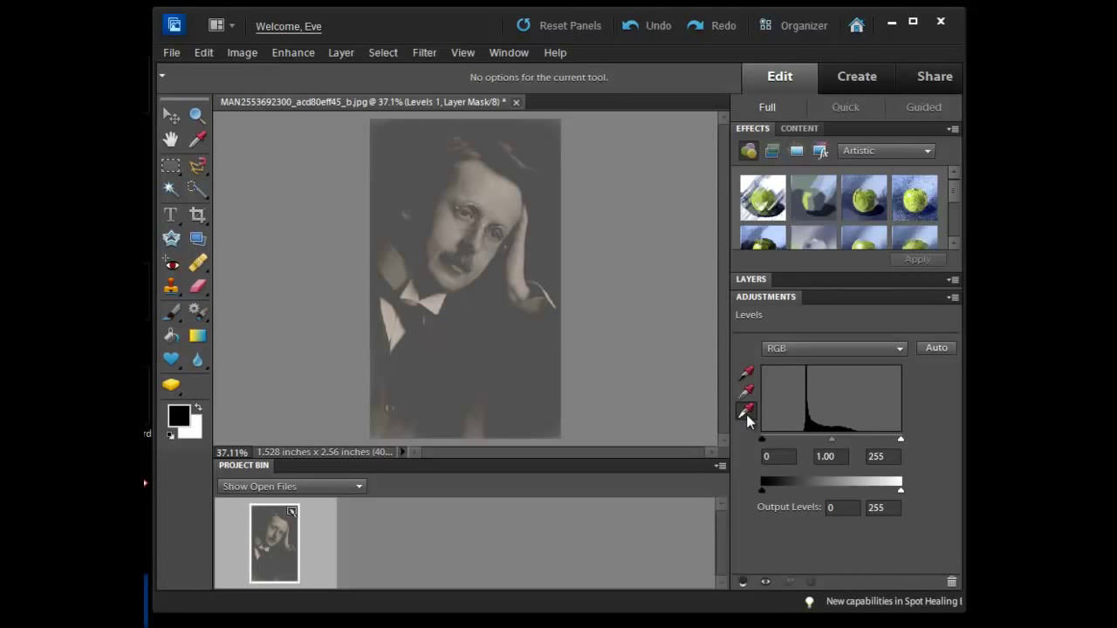
pyautogui.click(438, 301)
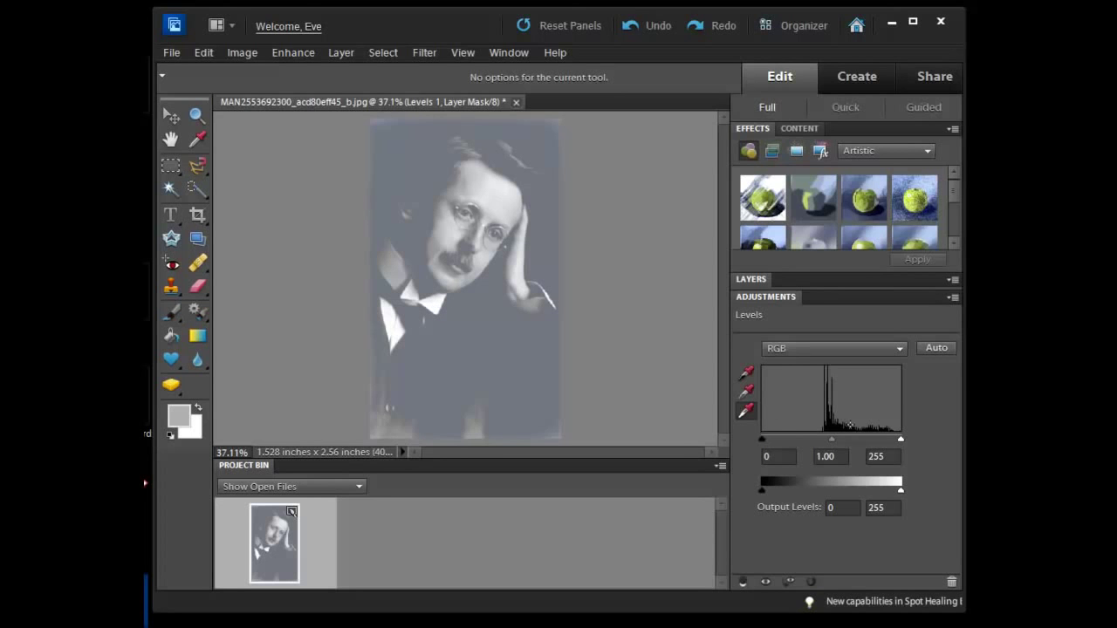
pyautogui.click(747, 373)
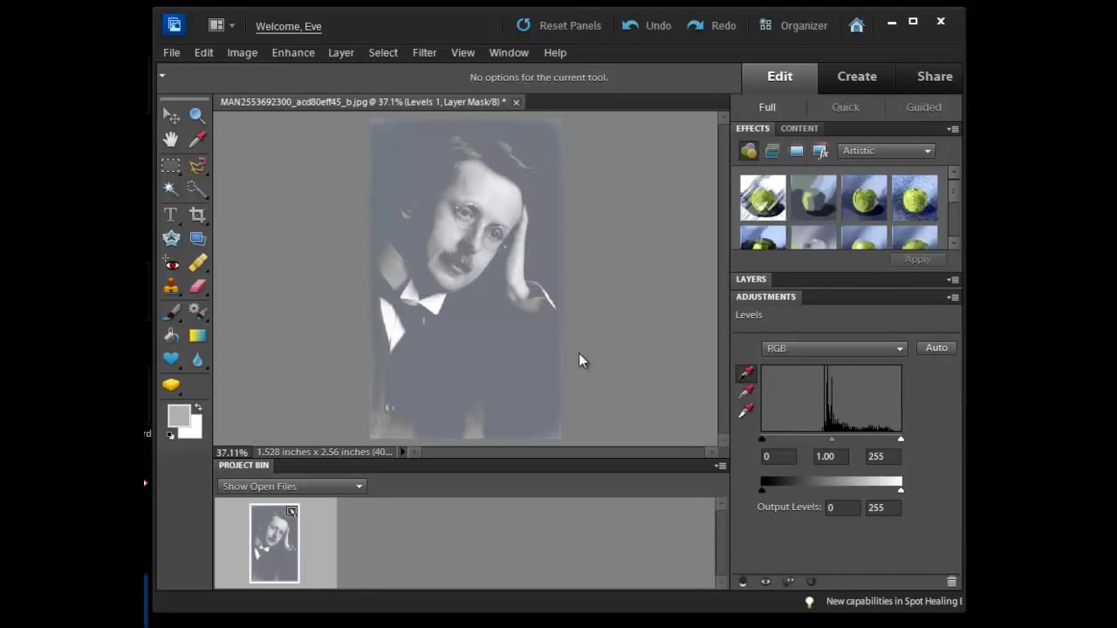
pyautogui.click(418, 341)
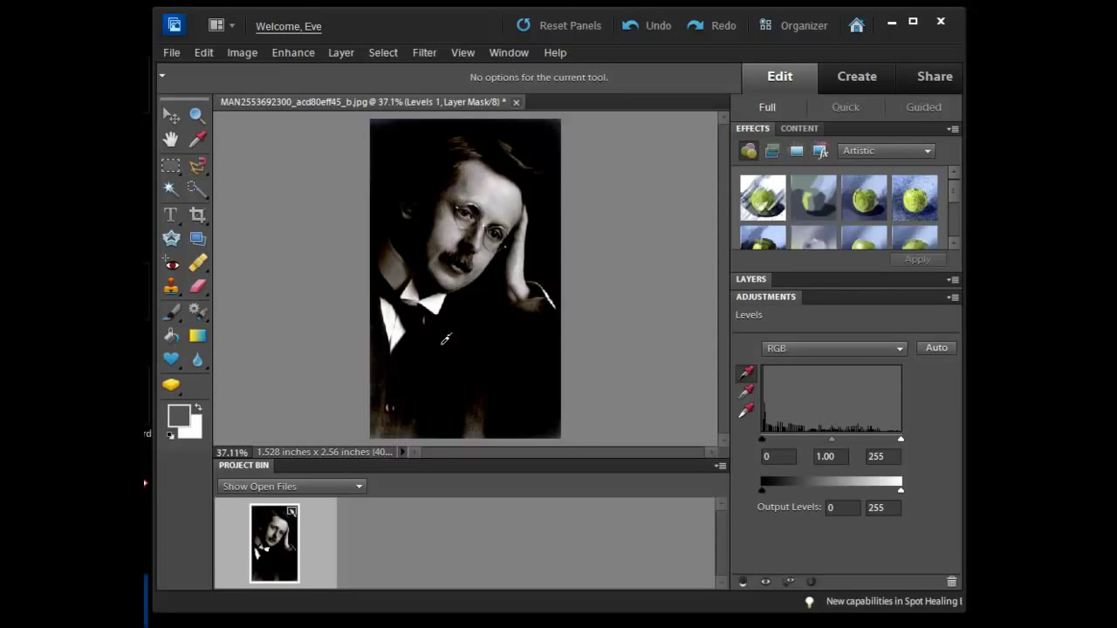
pyautogui.click(750, 279)
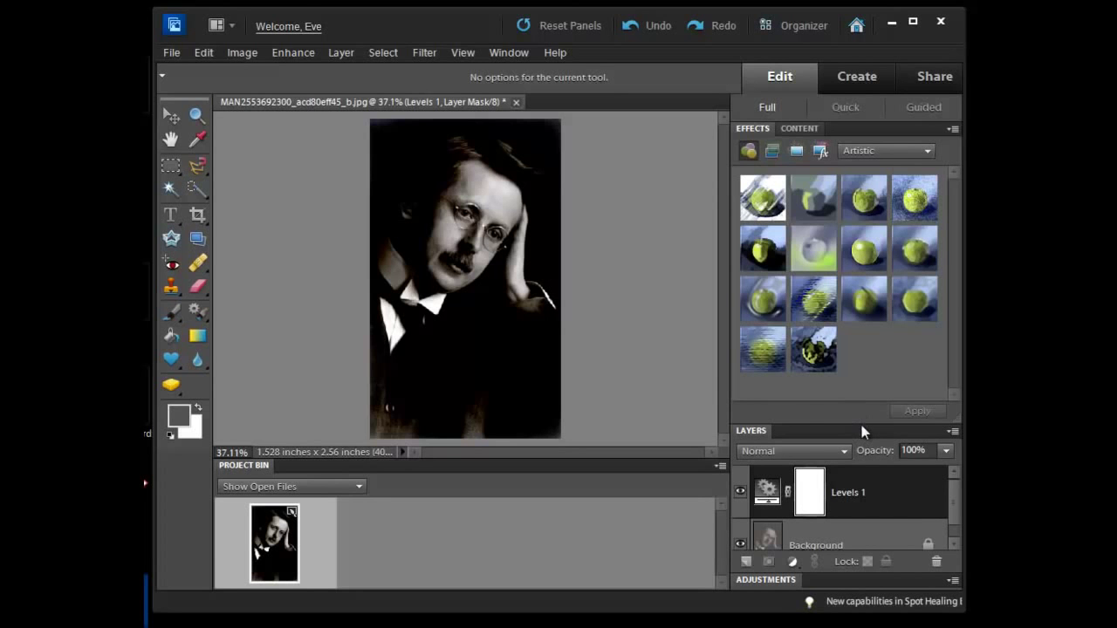
# Enlarge the layer list and toggle Levels 1 off and back on to compare
pyautogui.moveTo(860, 424); pyautogui.dragTo(860, 250)
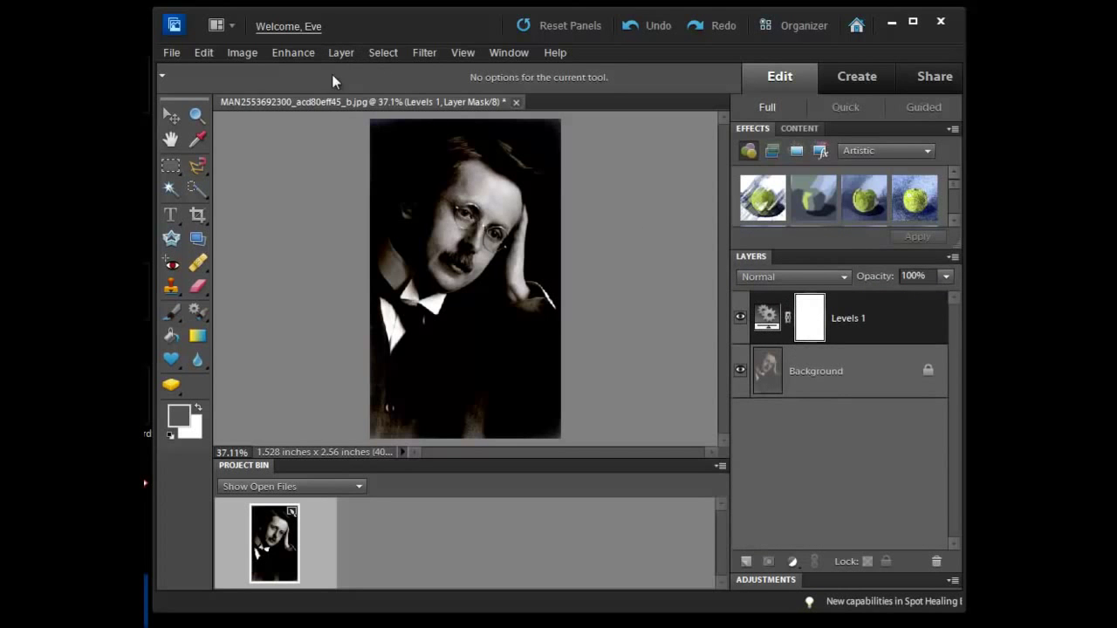
pyautogui.click(740, 319)
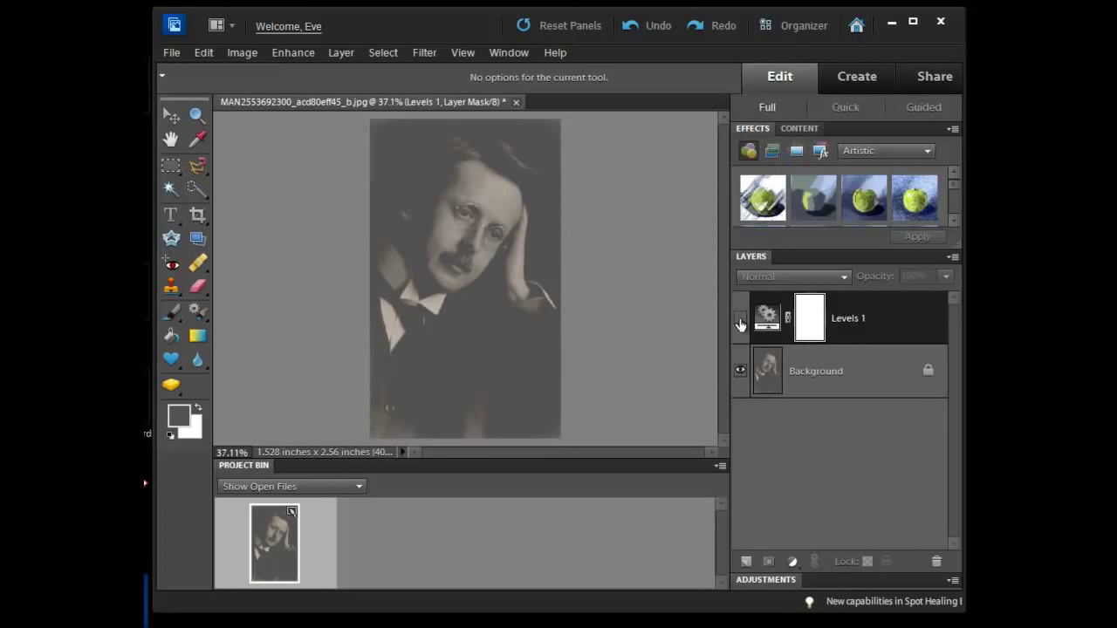
pyautogui.click(741, 321)
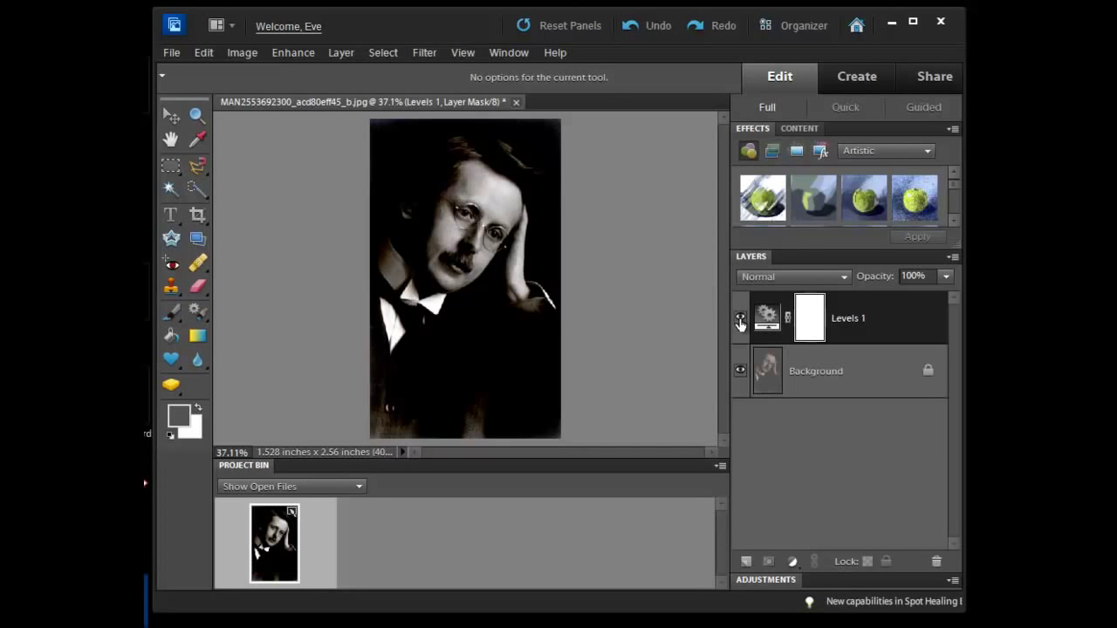
# Create a Photo Filter 1 adjustment layer via Layer > New Adjustment Layer > Photo Filter
pyautogui.click(341, 54)
pyautogui.moveTo(401, 195)
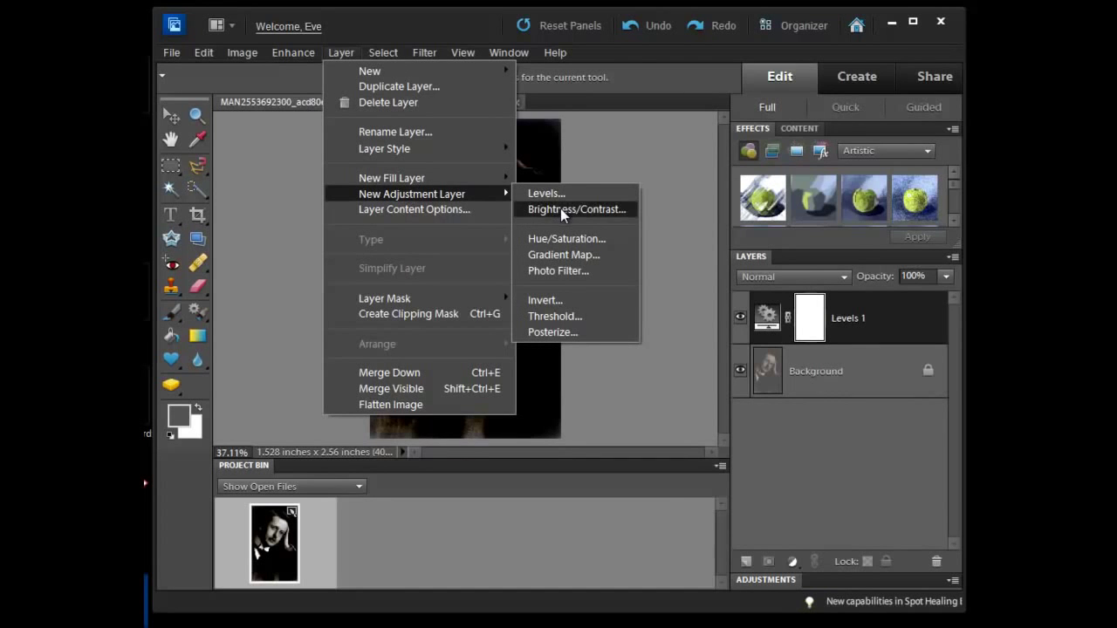
pyautogui.click(577, 269)
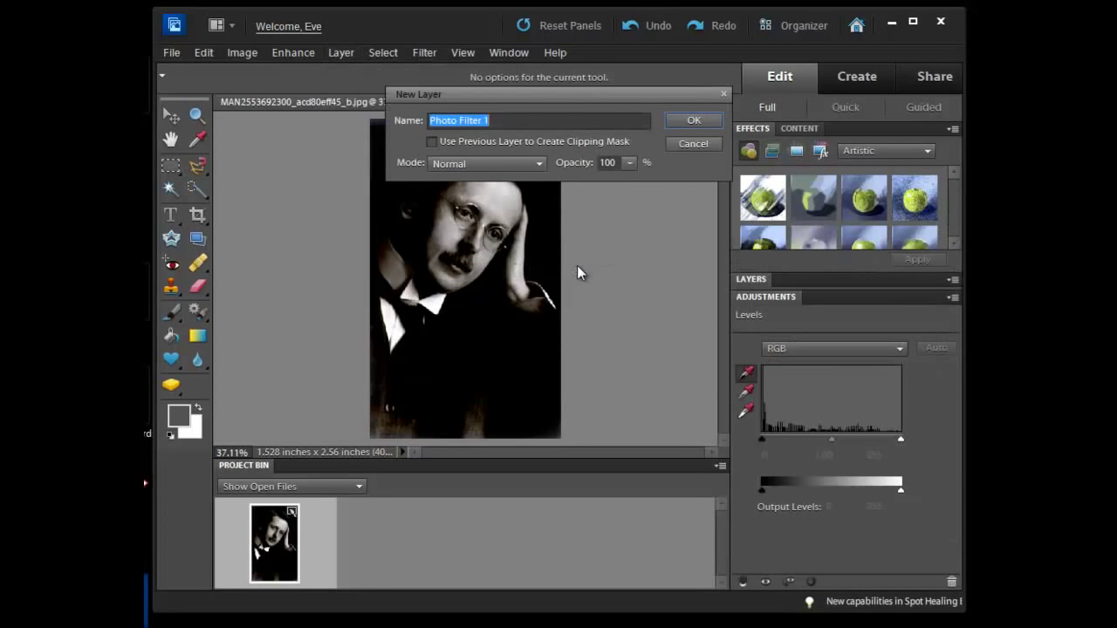
pyautogui.click(689, 120)
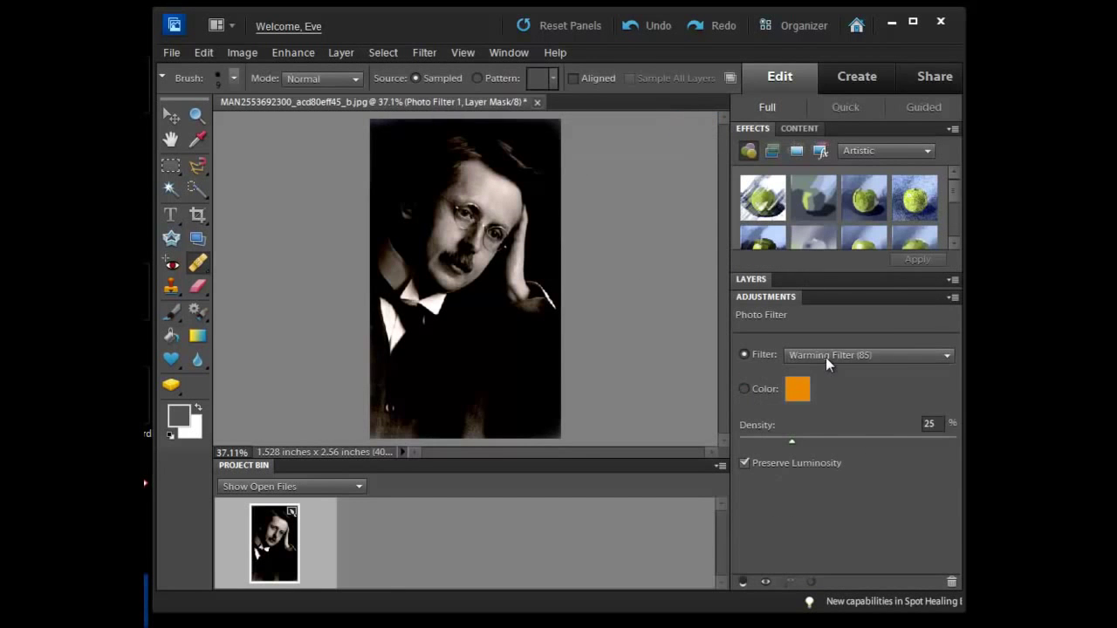
# Try the Blue, Magenta, Deep Red and Deep Emerald filters, then settle on Warming Filter (LBA) at 25%
pyautogui.click(827, 356)
pyautogui.click(790, 524)
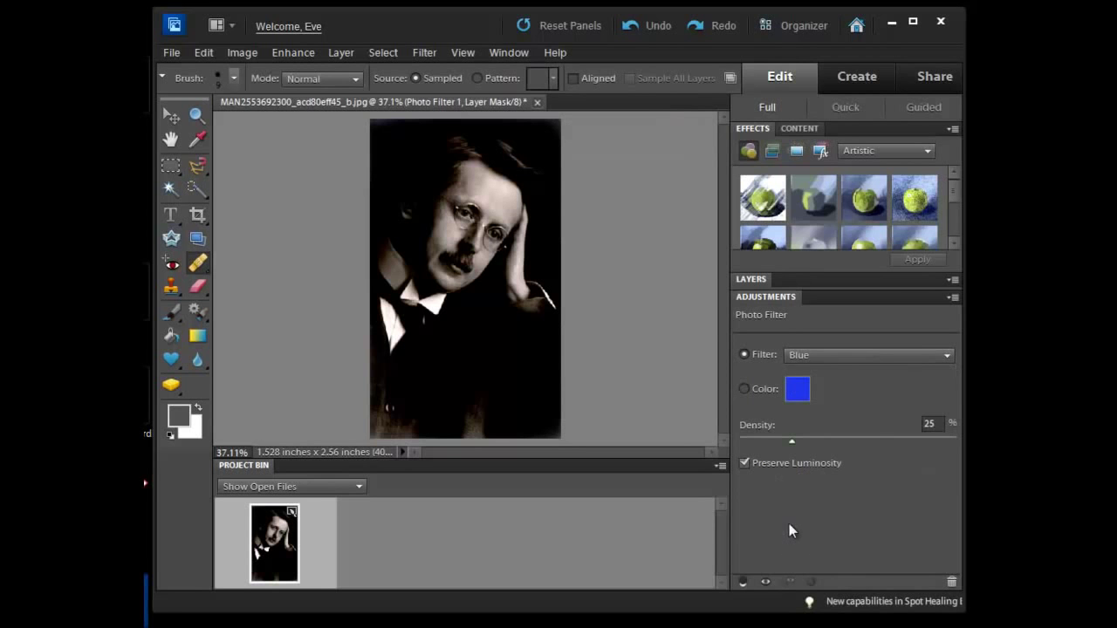
pyautogui.click(857, 356)
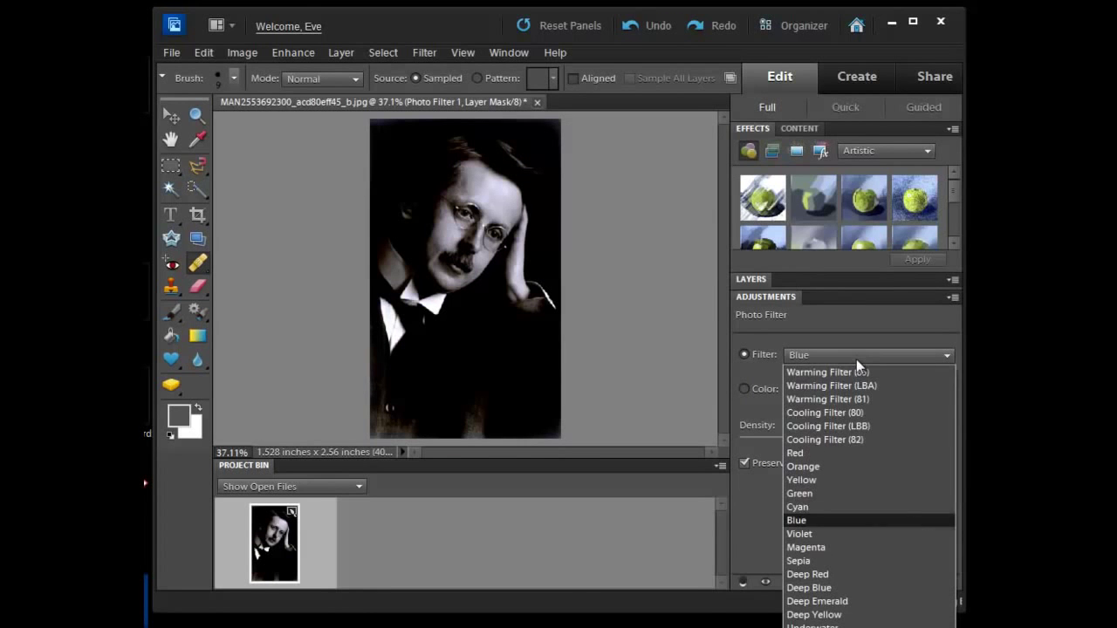
pyautogui.click(819, 543)
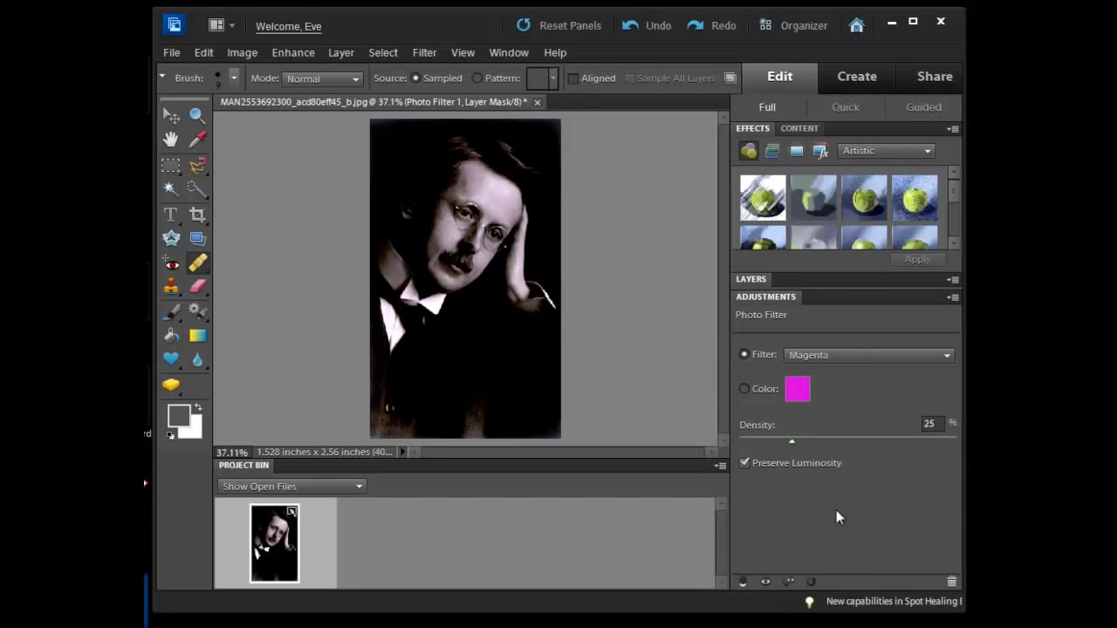
pyautogui.click(852, 354)
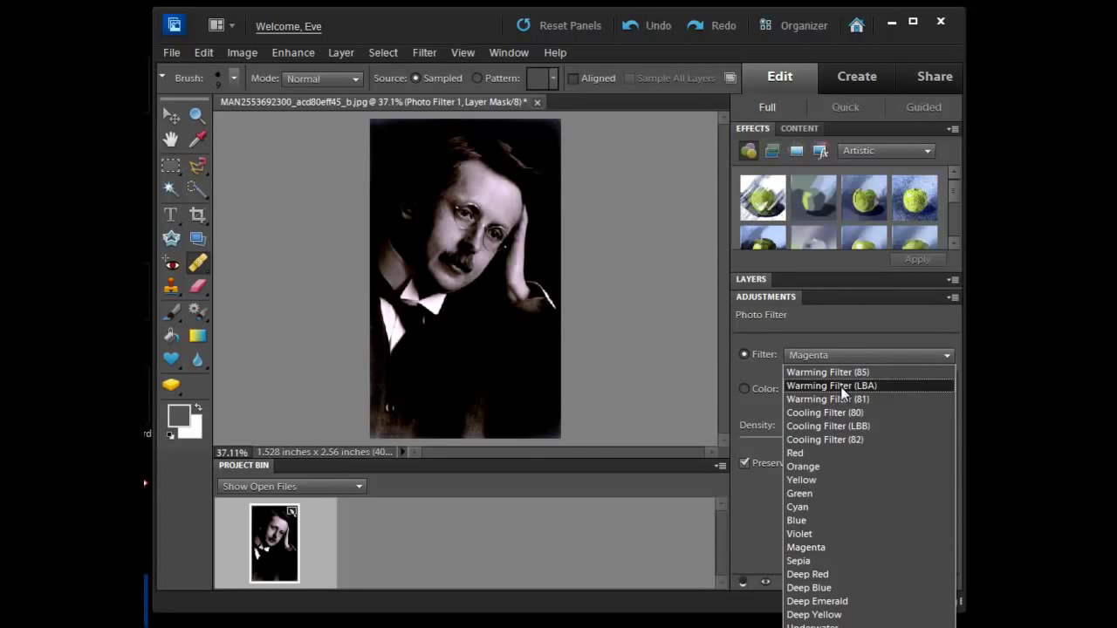
pyautogui.click(806, 578)
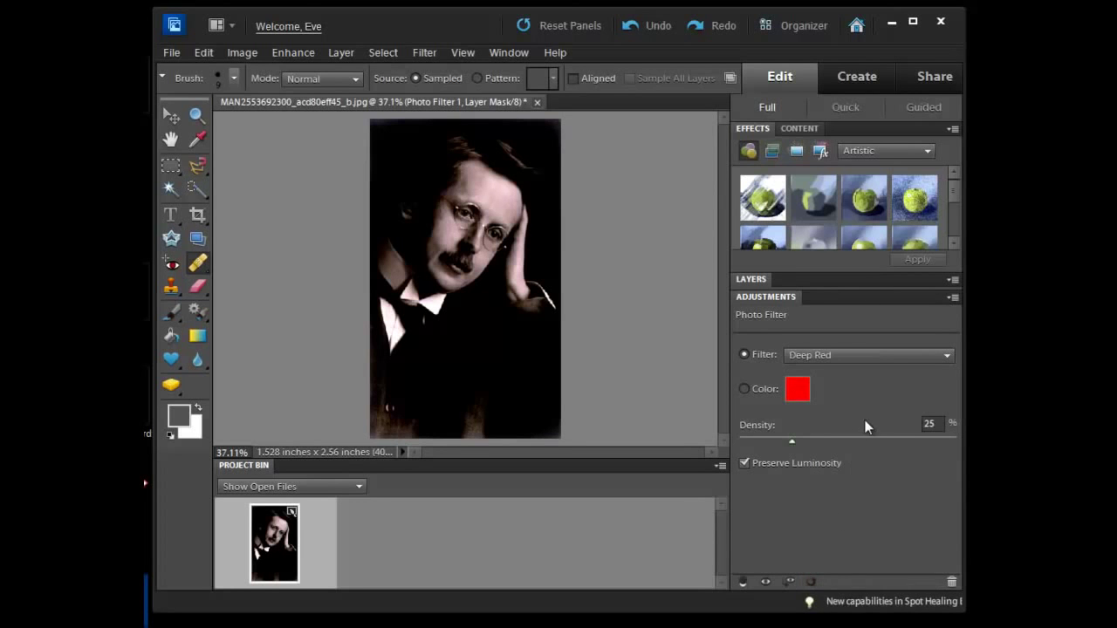
pyautogui.click(885, 357)
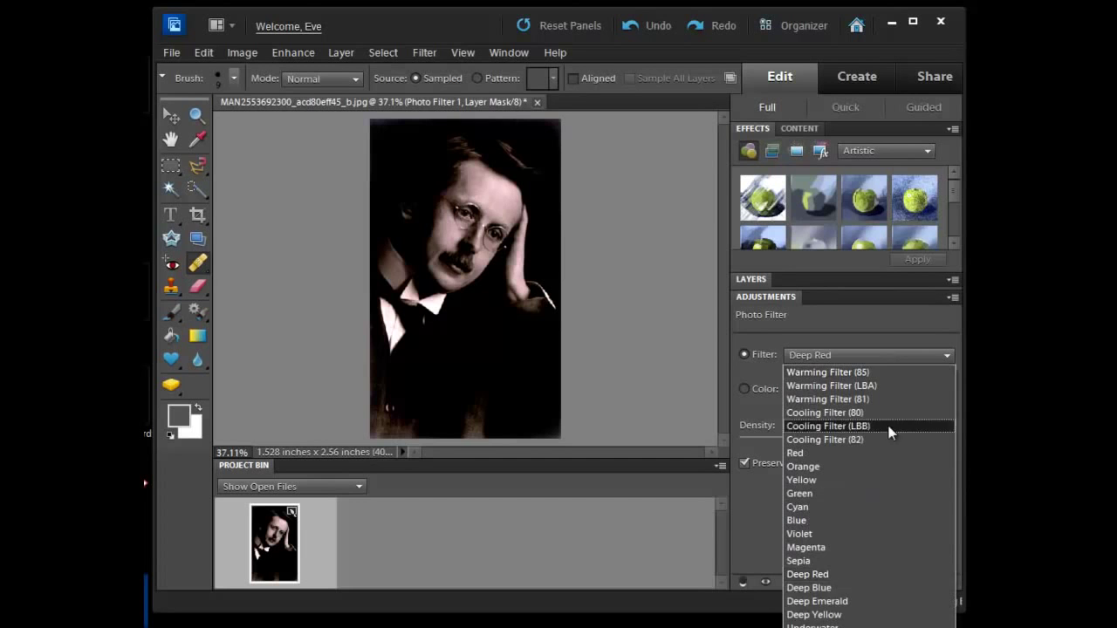
pyautogui.click(841, 604)
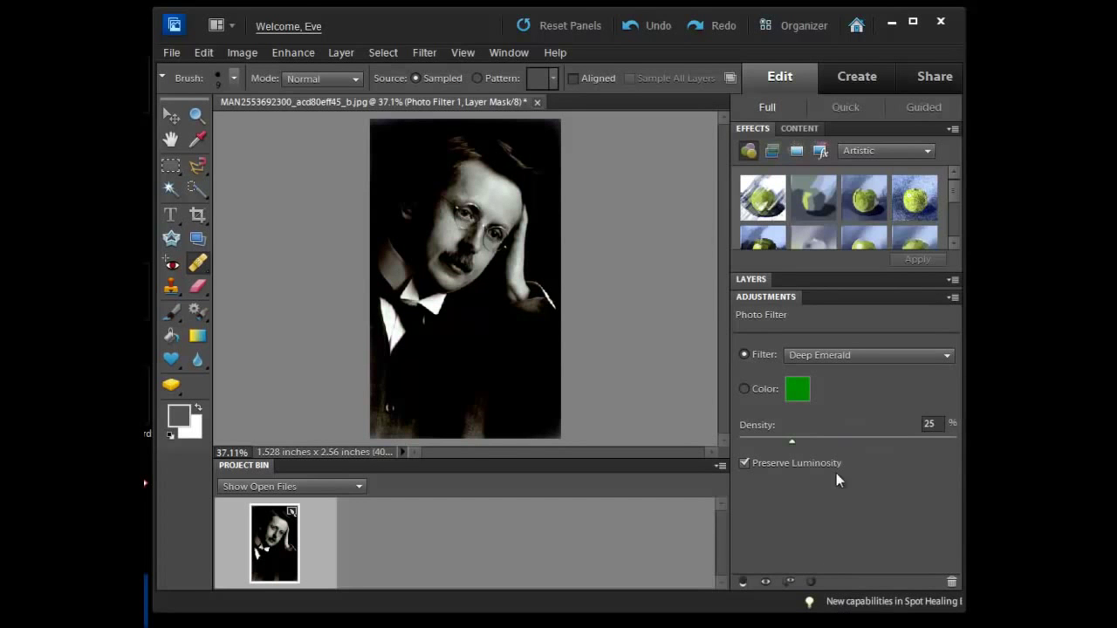
pyautogui.click(868, 357)
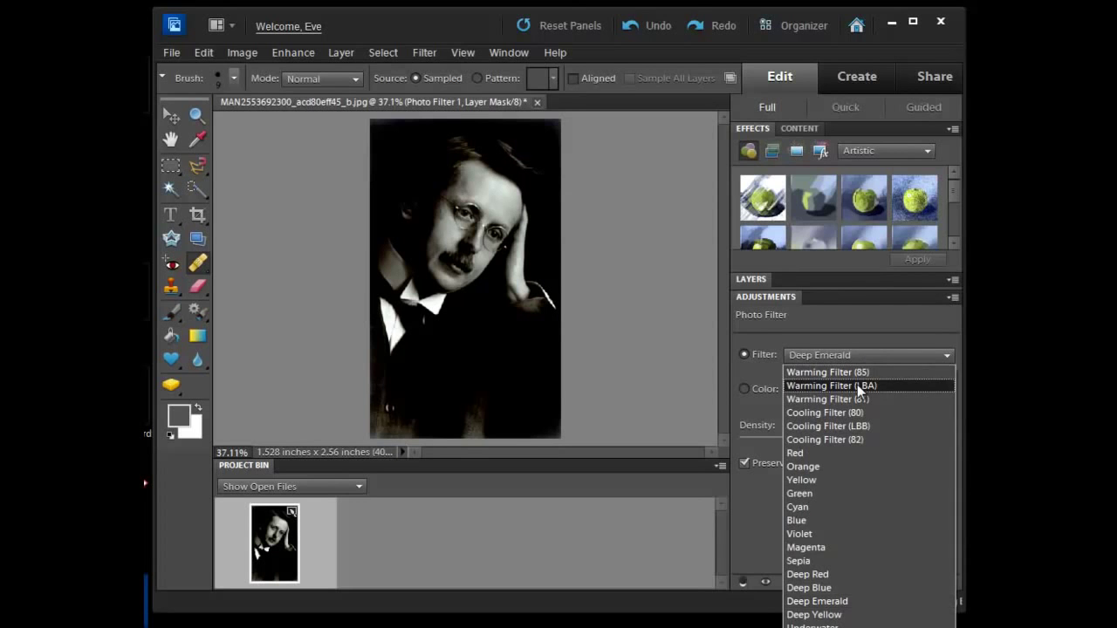
pyautogui.click(857, 385)
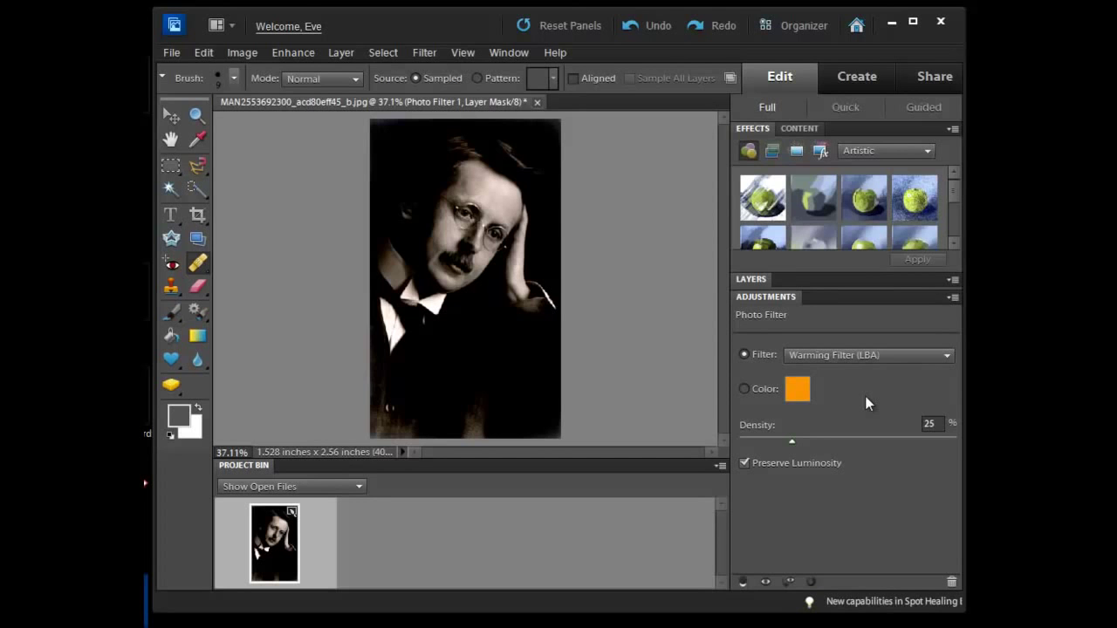
pyautogui.click(755, 278)
# Create a Brightness/Contrast 1 adjustment layer from the Layer menu
pyautogui.click(351, 55)
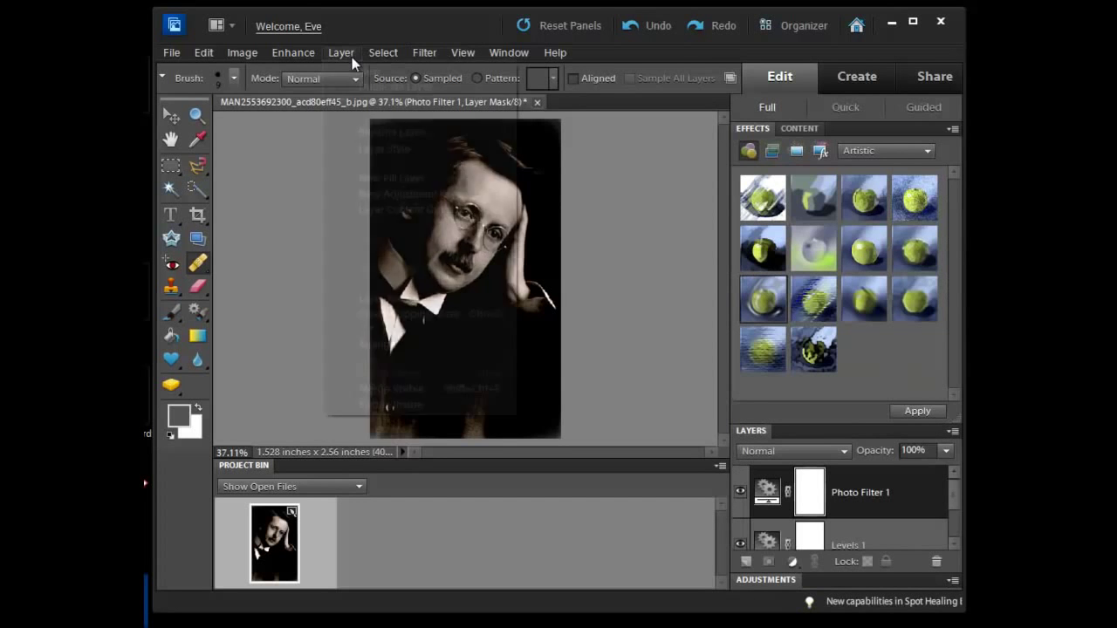
pyautogui.moveTo(471, 194)
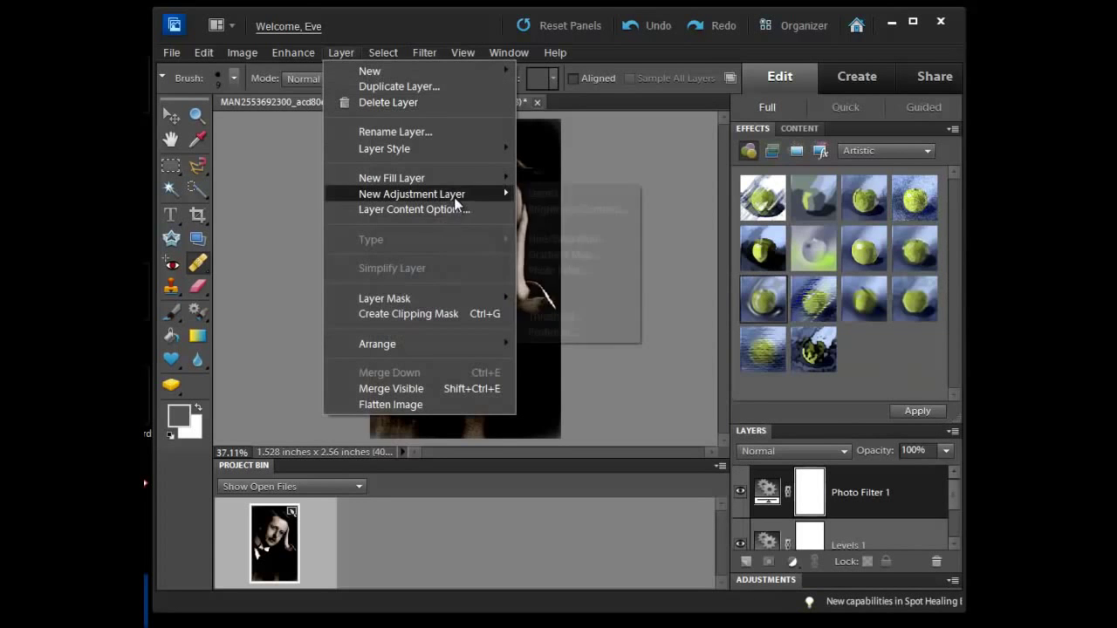
pyautogui.click(549, 210)
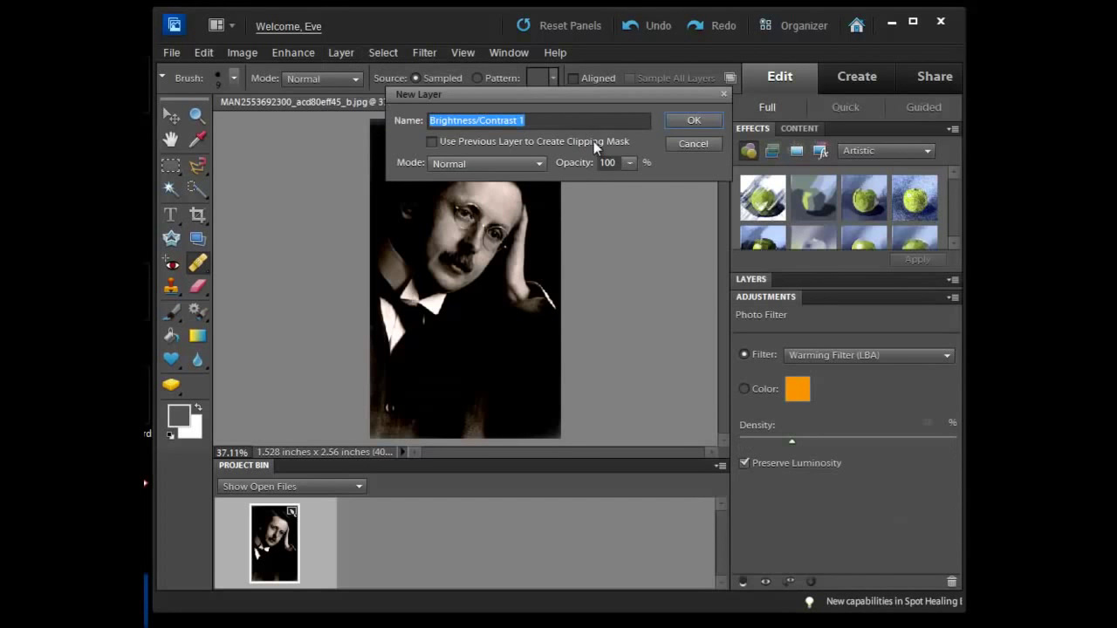
pyautogui.click(697, 120)
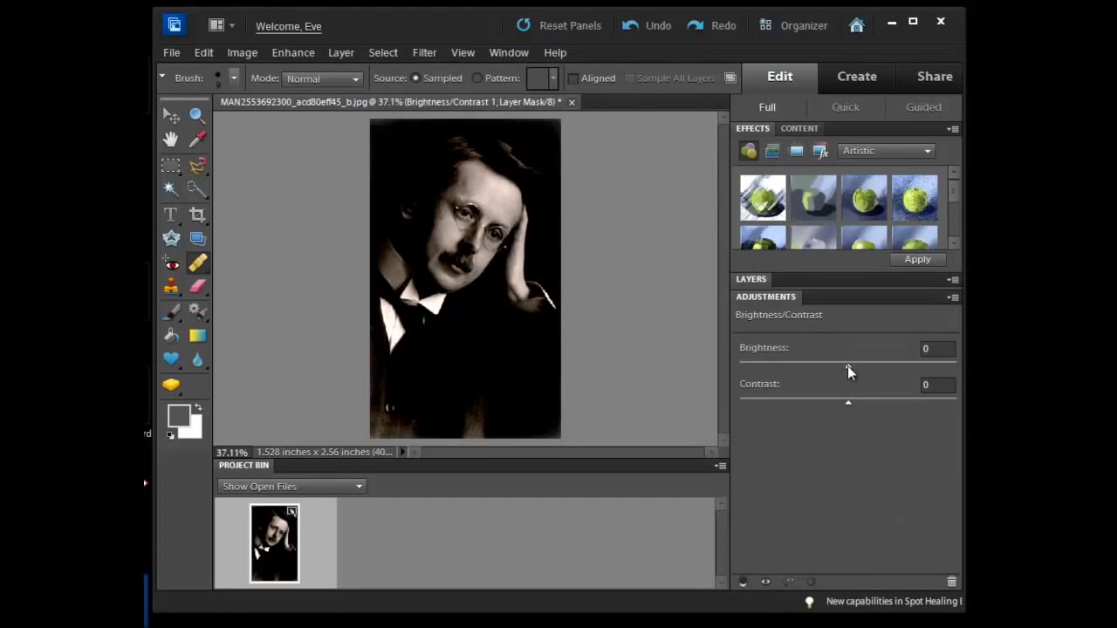
# Set Brightness to 54 and Contrast to -36
pyautogui.moveTo(847, 366); pyautogui.dragTo(887, 365)
pyautogui.moveTo(844, 401); pyautogui.dragTo(875, 399)
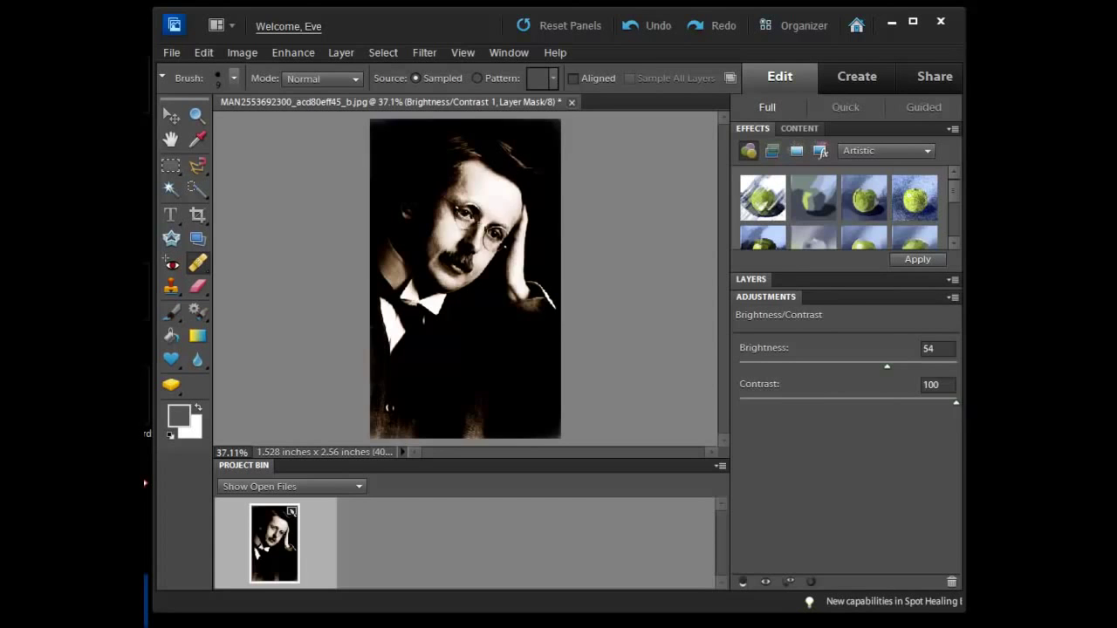
pyautogui.moveTo(957, 402); pyautogui.dragTo(763, 402)
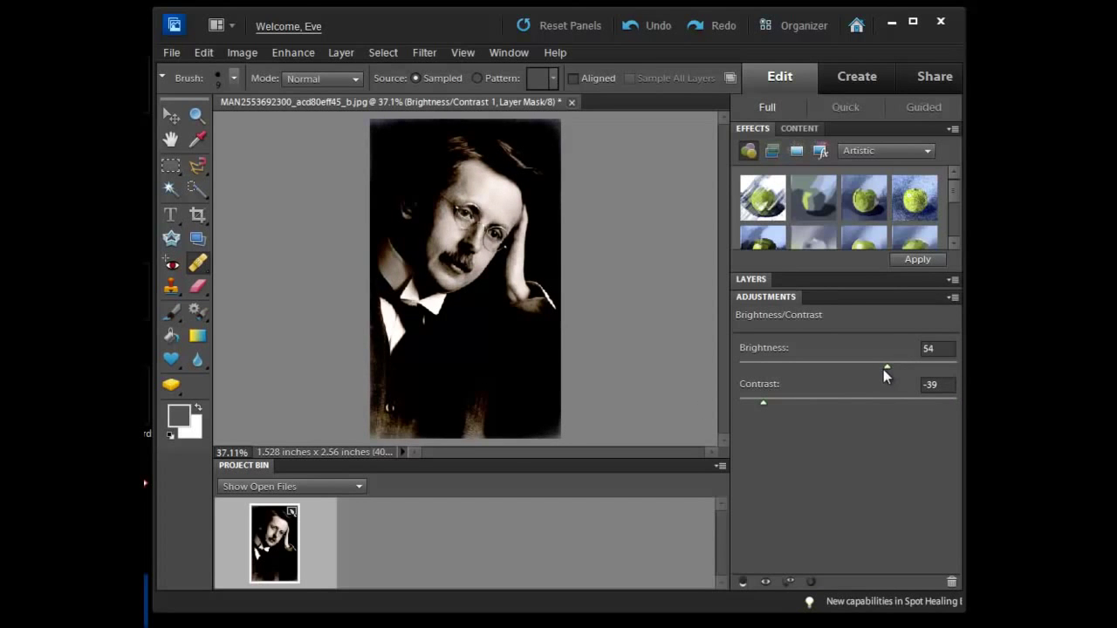
pyautogui.moveTo(887, 366); pyautogui.dragTo(956, 366)
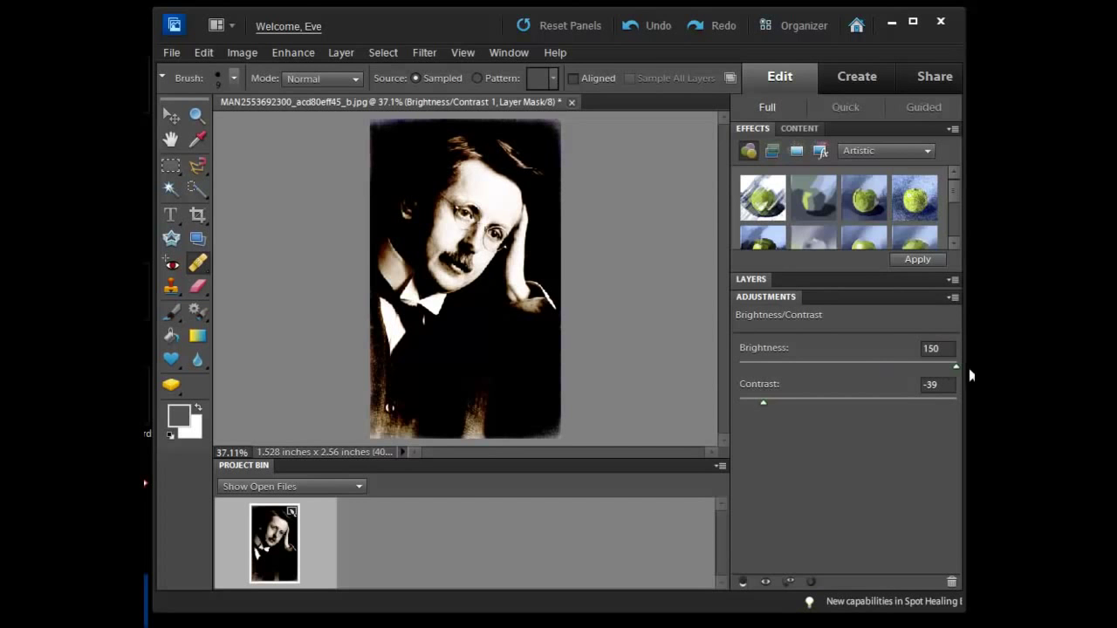
pyautogui.moveTo(957, 366); pyautogui.dragTo(892, 366)
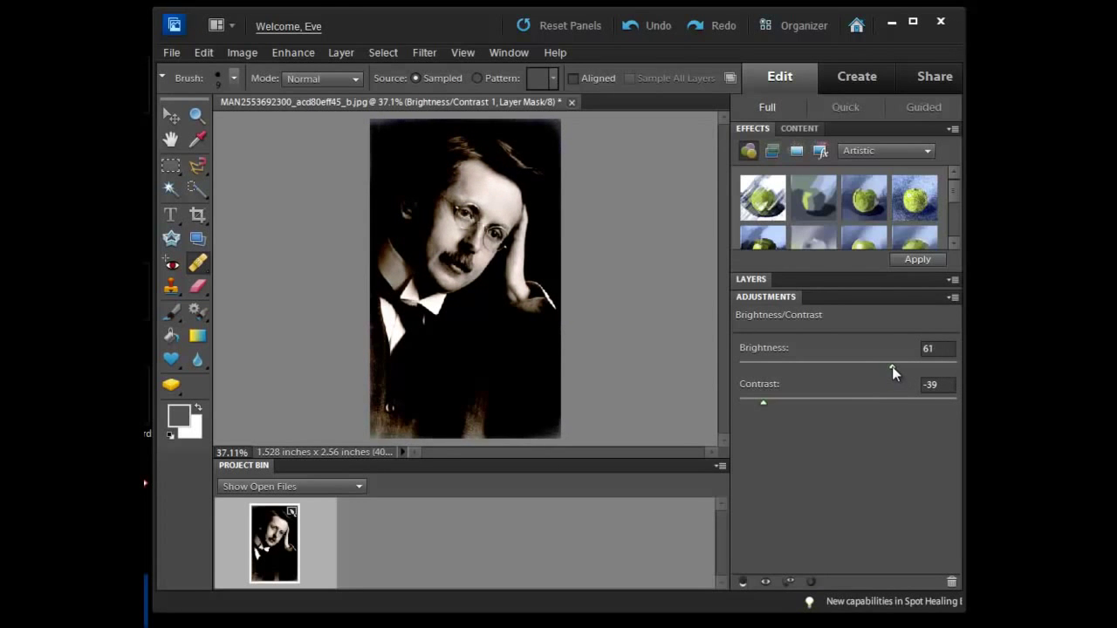
pyautogui.moveTo(762, 400)
pyautogui.mouseDown()
pyautogui.moveTo(797, 397)
pyautogui.moveTo(734, 399)
pyautogui.moveTo(769, 400)
pyautogui.mouseUp()
# Create Hue/Saturation 1 above Brightness/Contrast 1 with Hue -17 and Saturation +53
pyautogui.click(341, 54)
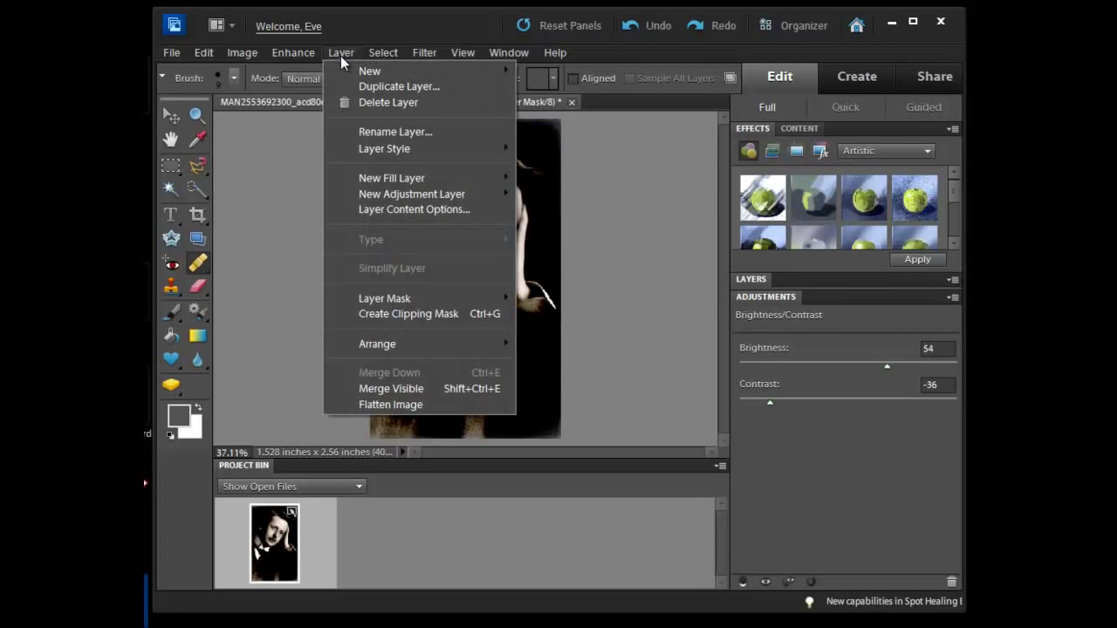
pyautogui.moveTo(420, 195)
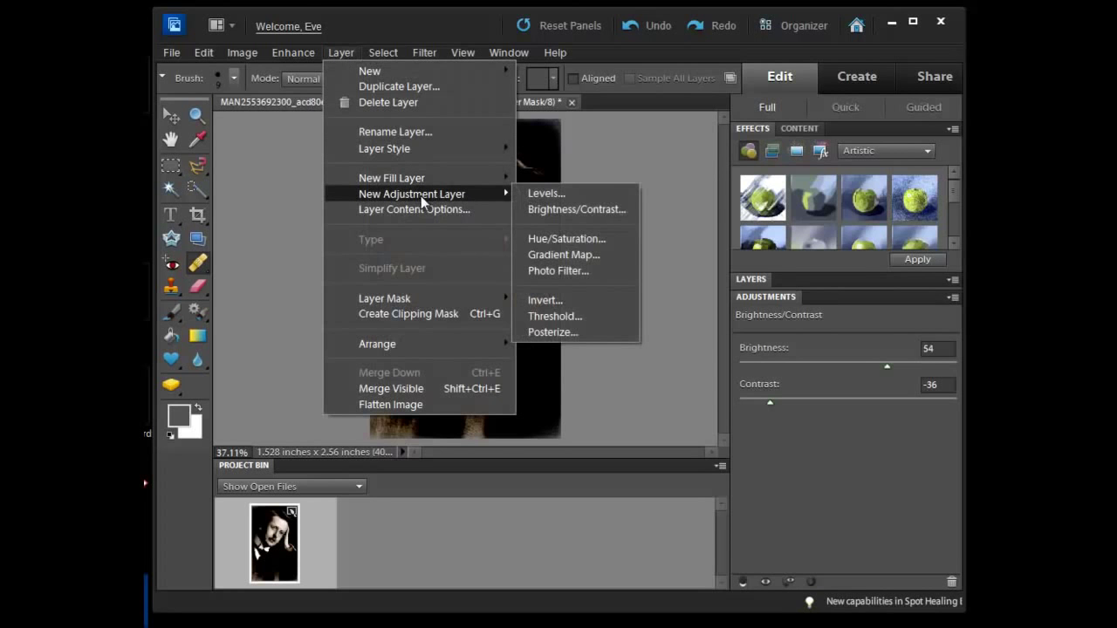
pyautogui.click(556, 236)
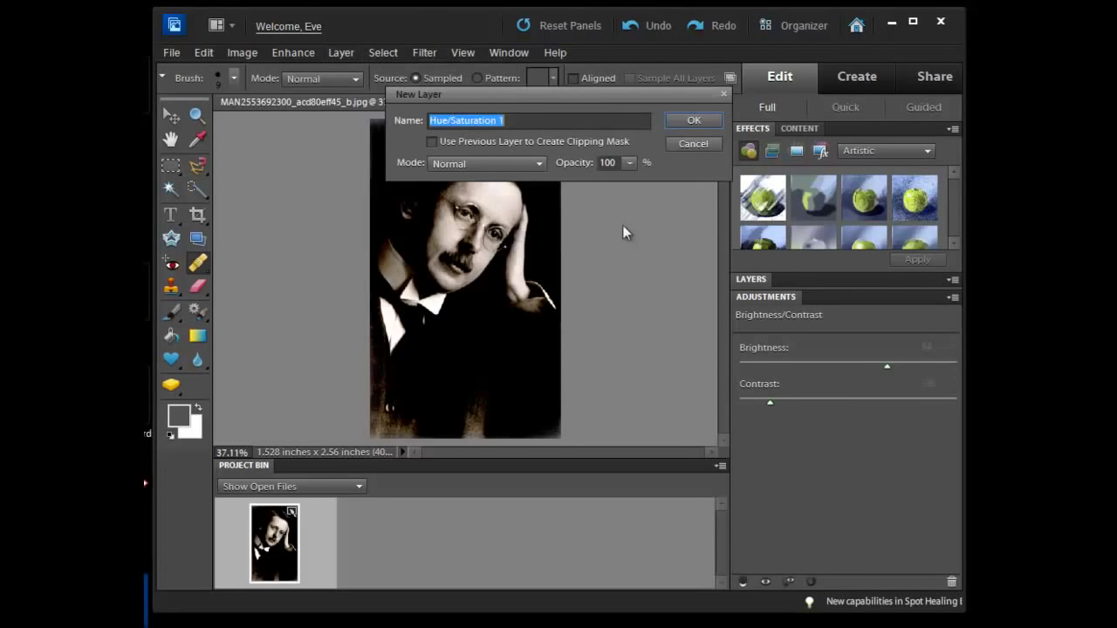
pyautogui.click(680, 117)
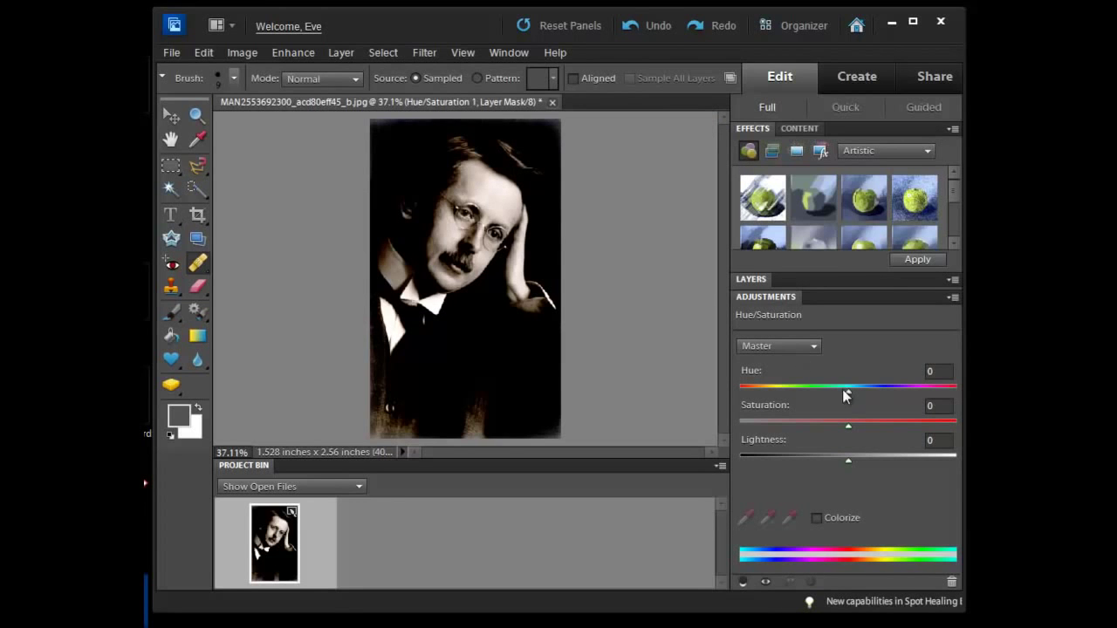
pyautogui.moveTo(849, 391); pyautogui.dragTo(889, 425)
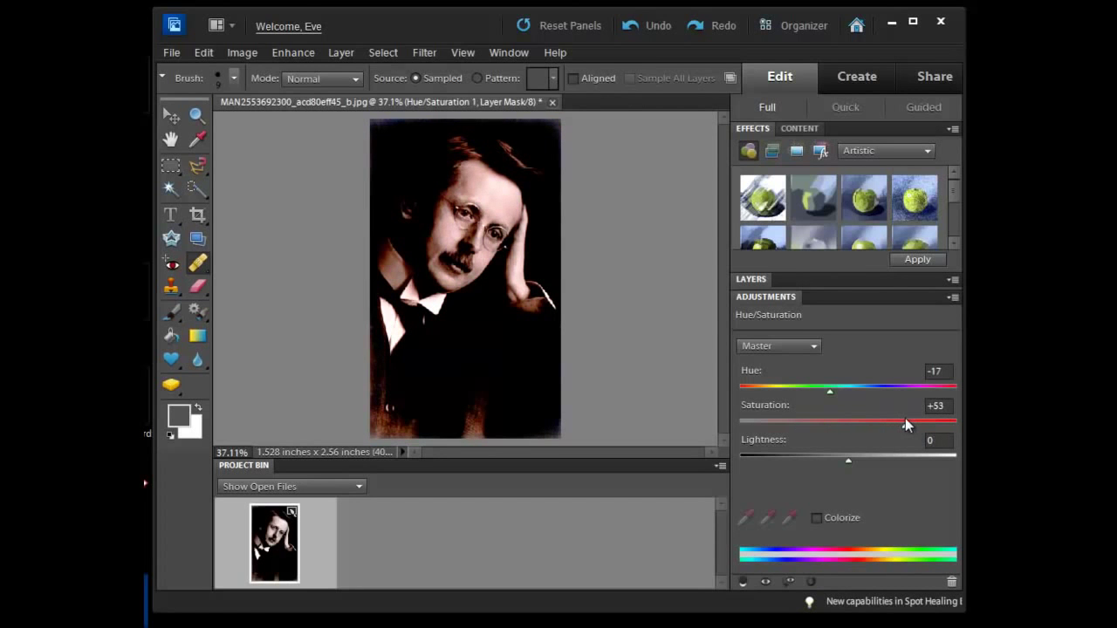
pyautogui.click(749, 281)
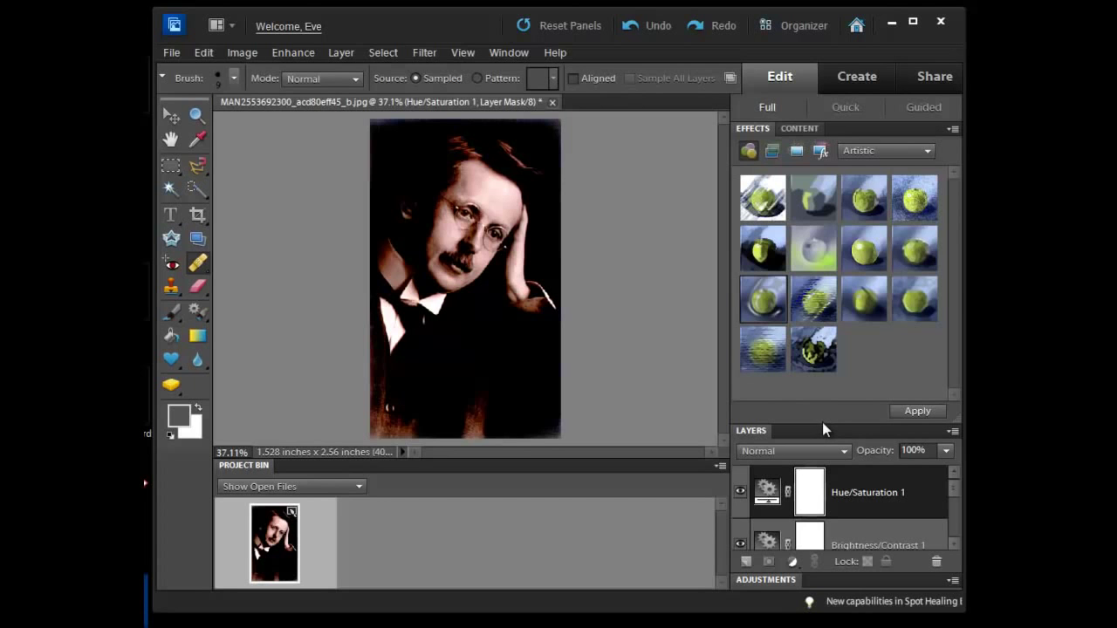
# Enlarge the Layers panel to show all five layers and hide all four adjustment layers
pyautogui.moveTo(822, 424); pyautogui.dragTo(800, 196)
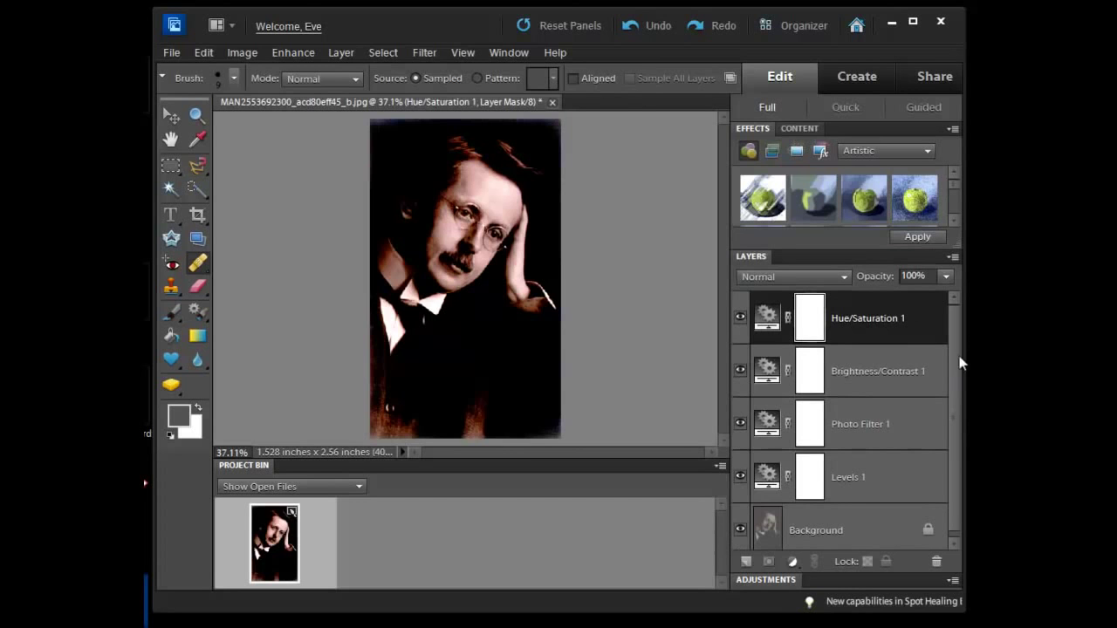
pyautogui.click(740, 476)
pyautogui.click(740, 425)
pyautogui.click(740, 370)
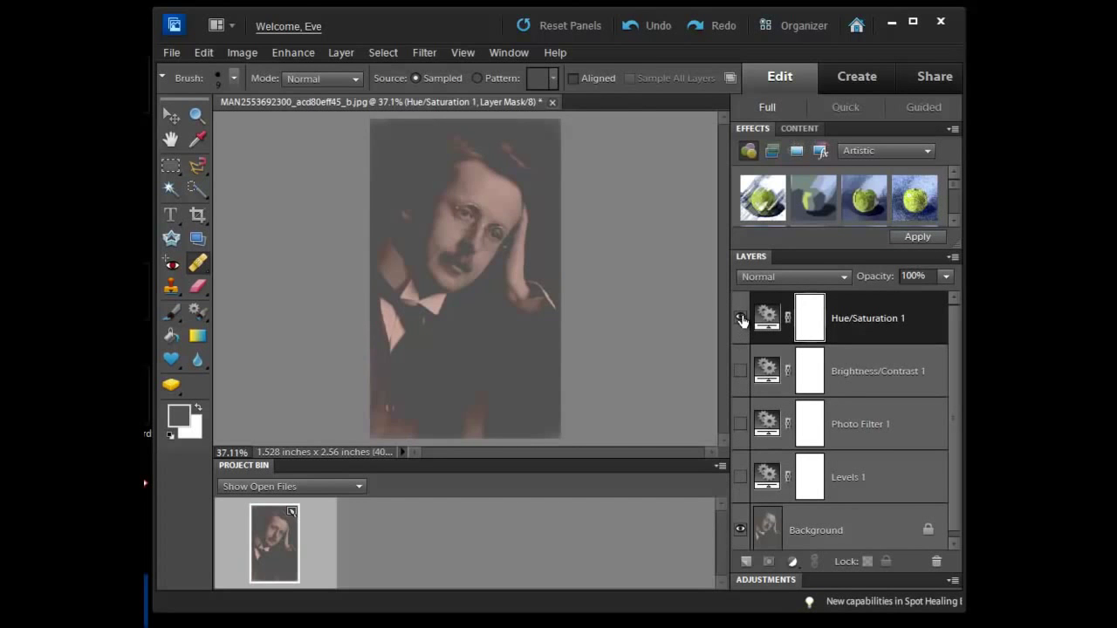
pyautogui.click(740, 319)
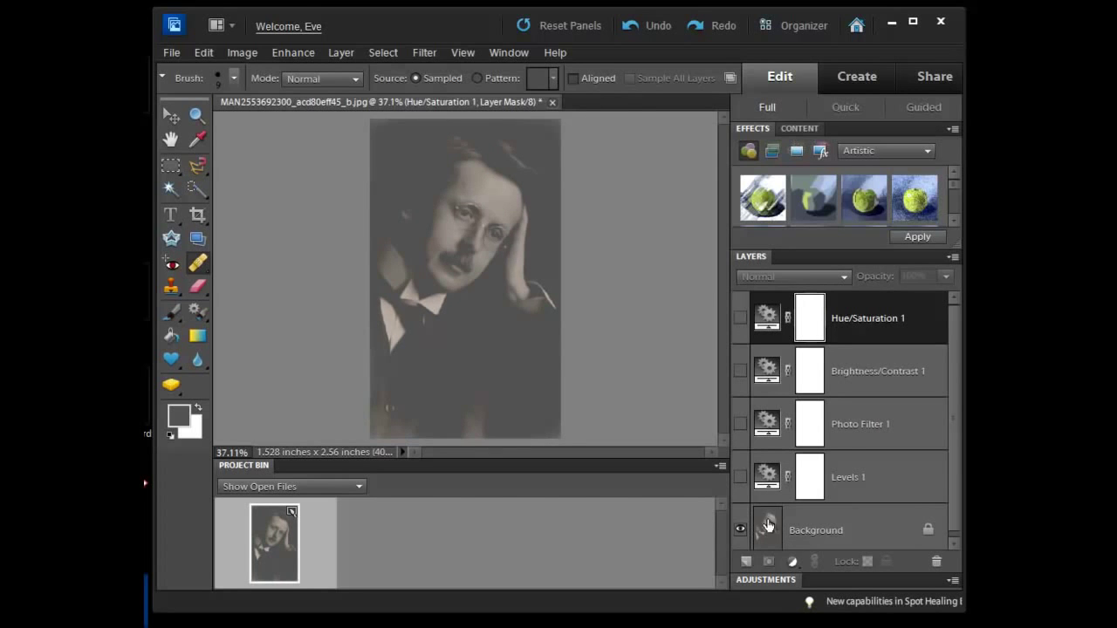
# Preview Levels 1, Photo Filter 1, Brightness/Contrast 1 and Hue/Saturation 1 individually, leaving only Levels 1 visible
pyautogui.click(740, 477)
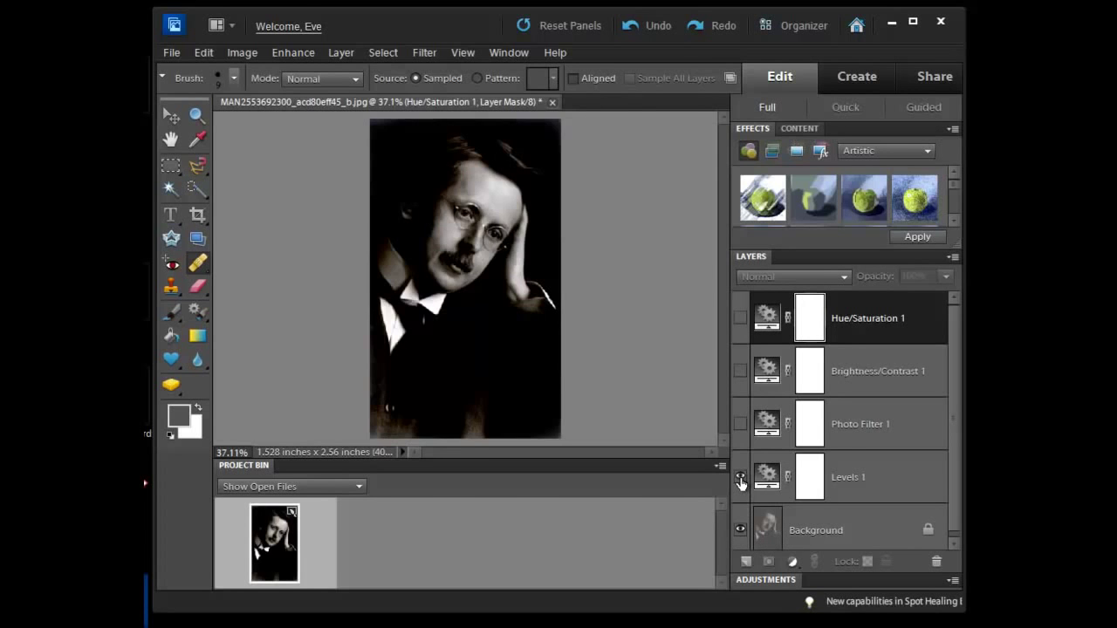
pyautogui.click(740, 477)
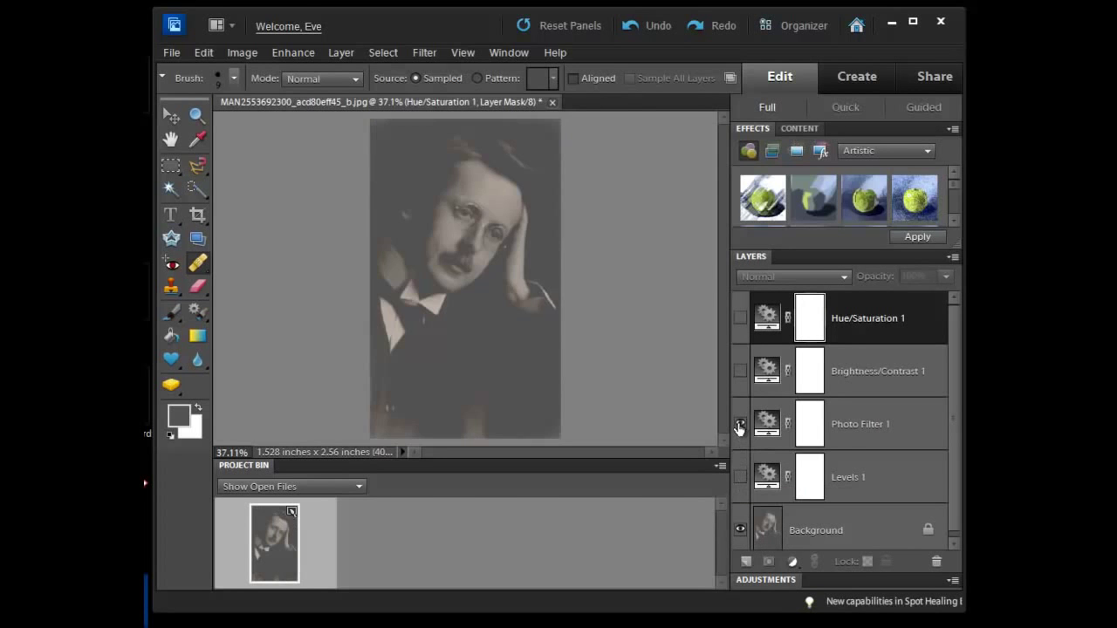
pyautogui.click(740, 426)
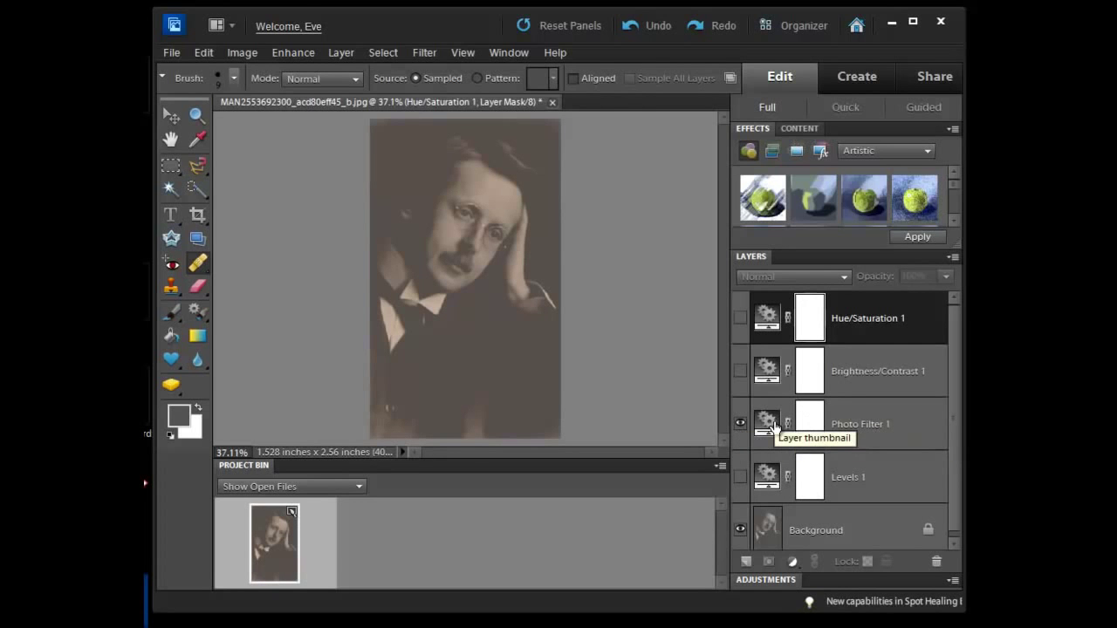
pyautogui.click(740, 477)
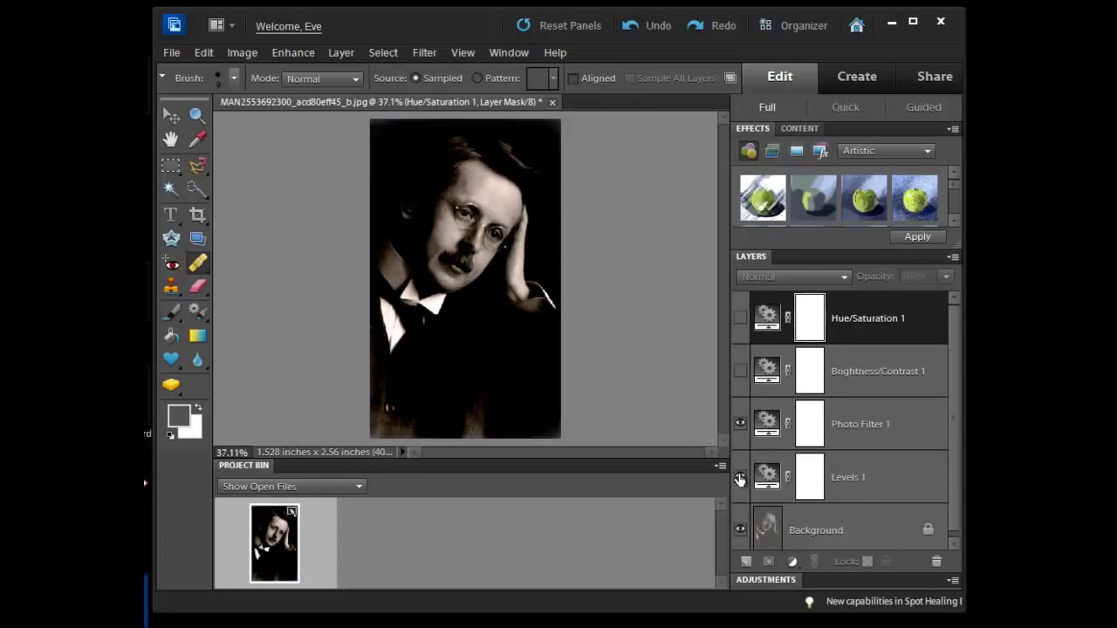
pyautogui.click(740, 425)
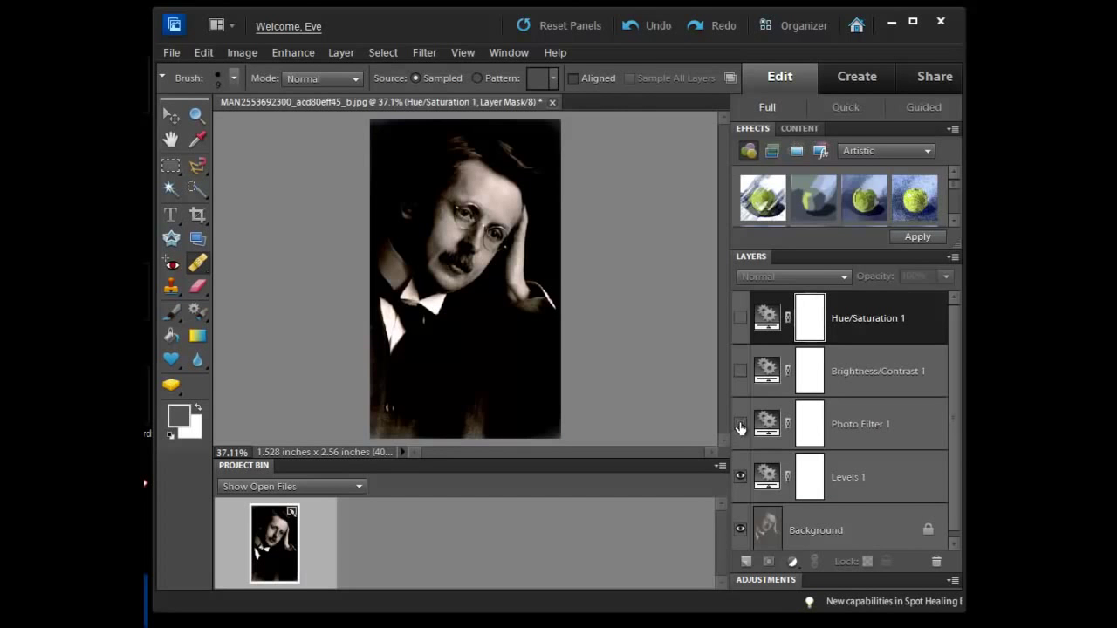
pyautogui.click(740, 372)
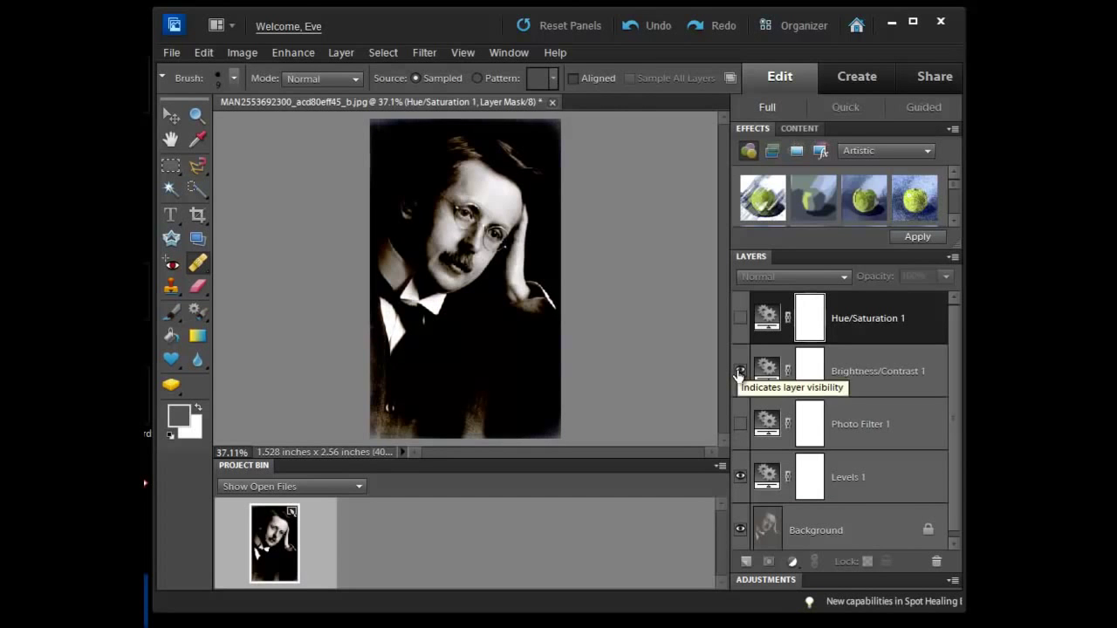
pyautogui.click(739, 373)
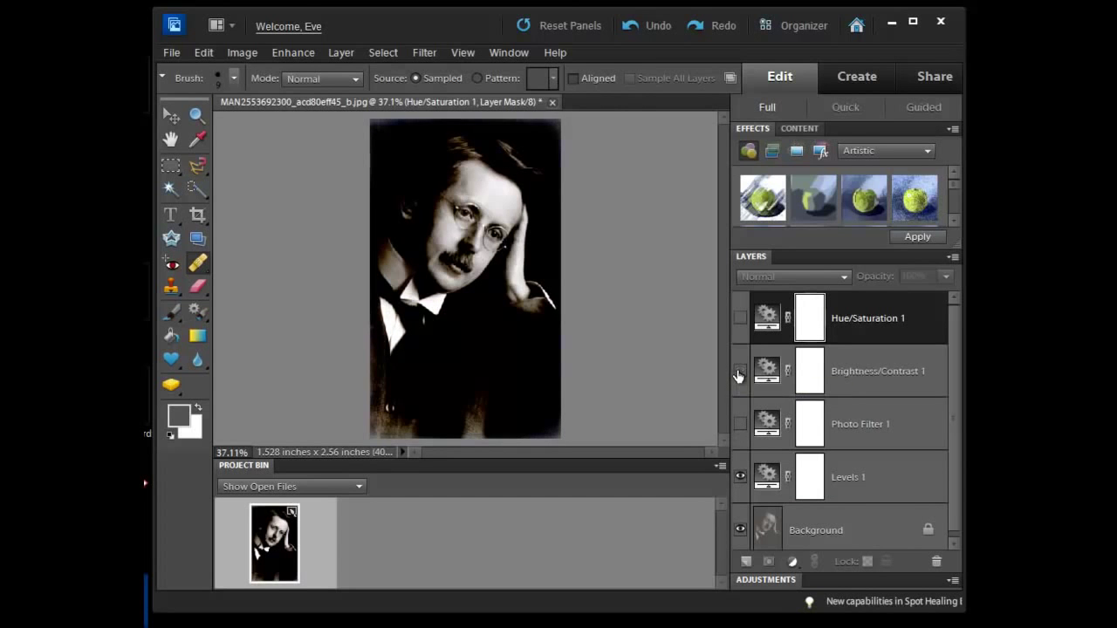
pyautogui.click(740, 318)
pyautogui.click(741, 319)
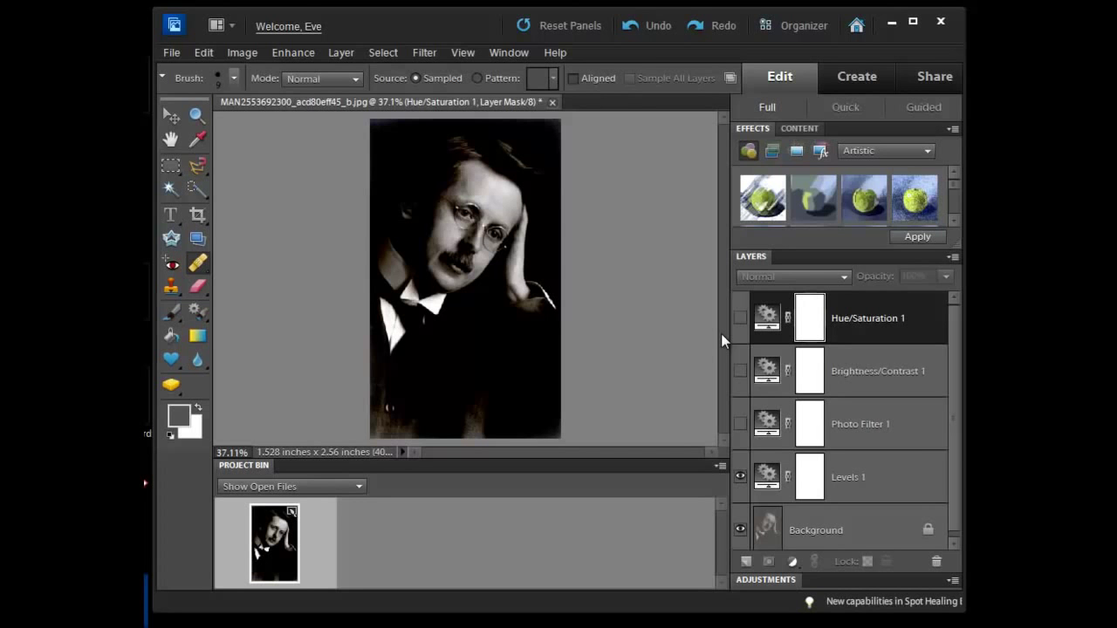
# Turn Hue/Saturation 1, Brightness/Contrast 1 and Photo Filter 1 back on above Levels 1
pyautogui.click(741, 318)
pyautogui.click(740, 371)
pyautogui.click(740, 424)
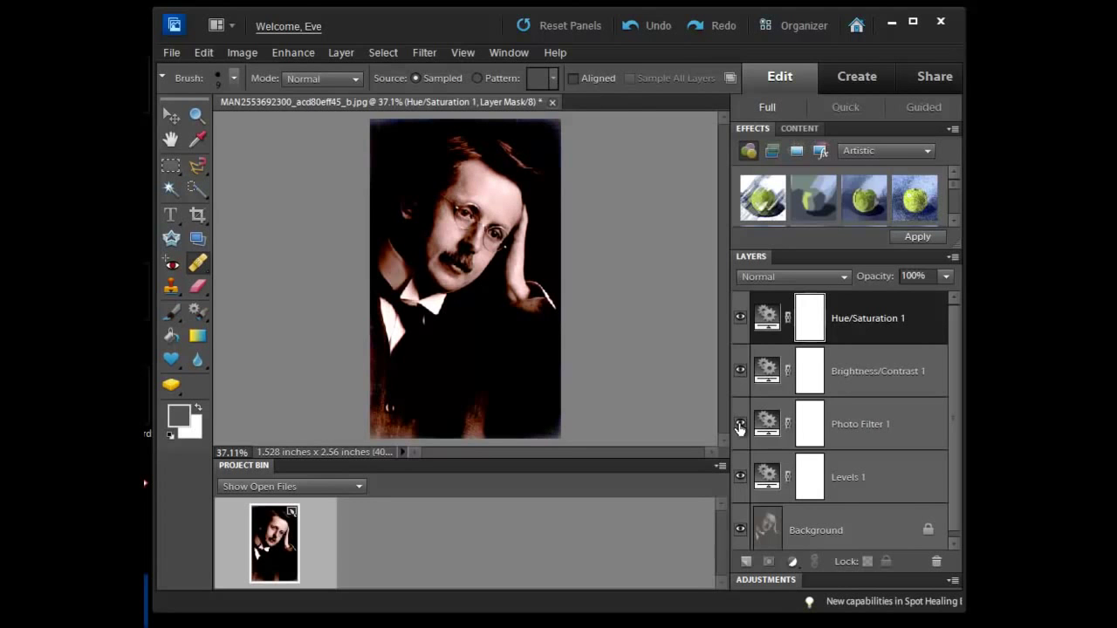